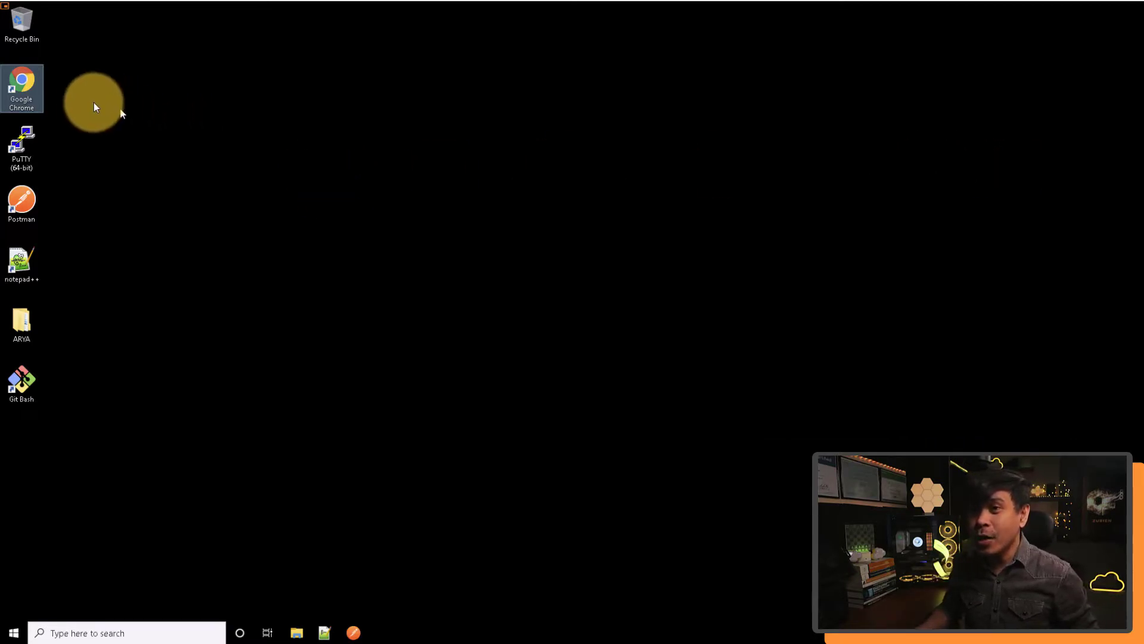
Launch Chrome to the APIC login page at 10.101.10.2 and close the extra vCenter tab
double_click(24, 82)
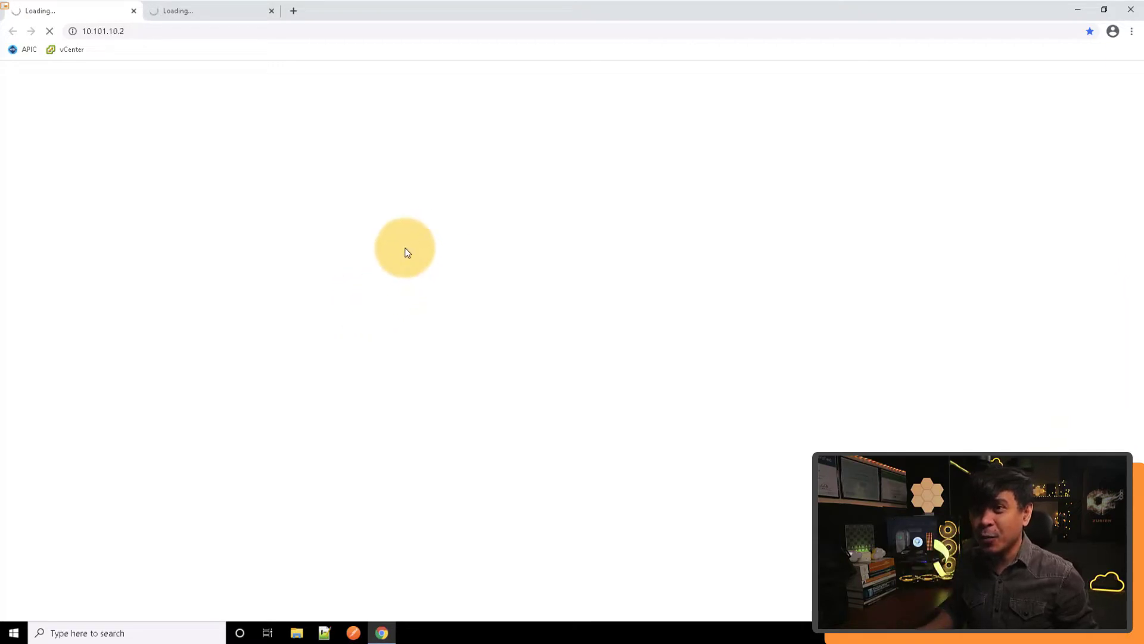
click(224, 15)
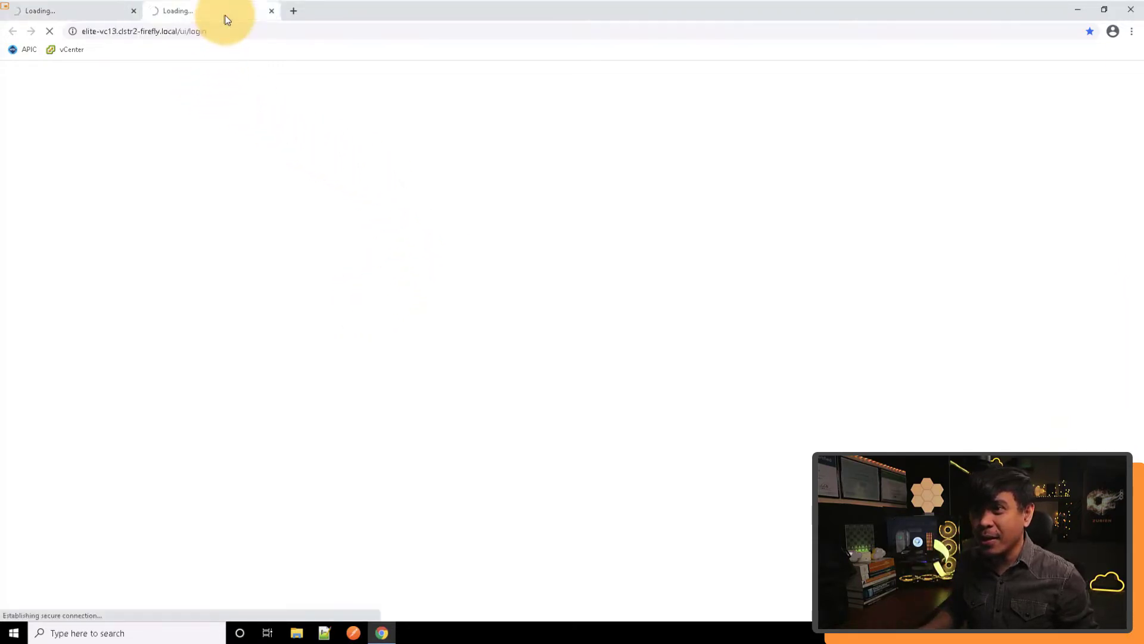
click(271, 12)
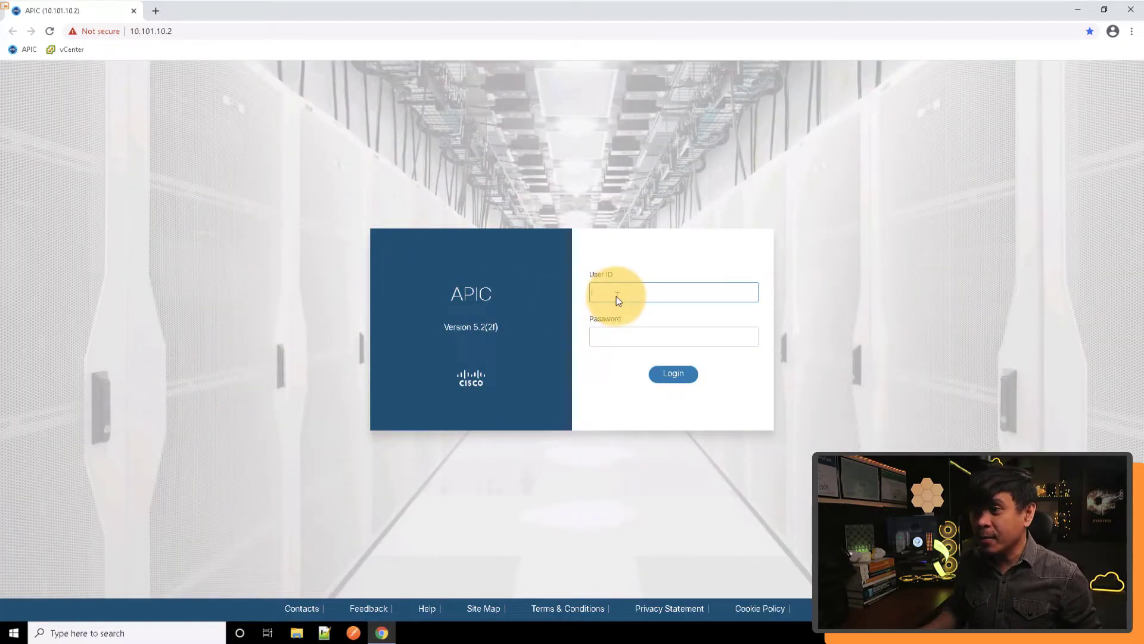
Log in to APIC with the saved student user ID and its password
click(617, 296)
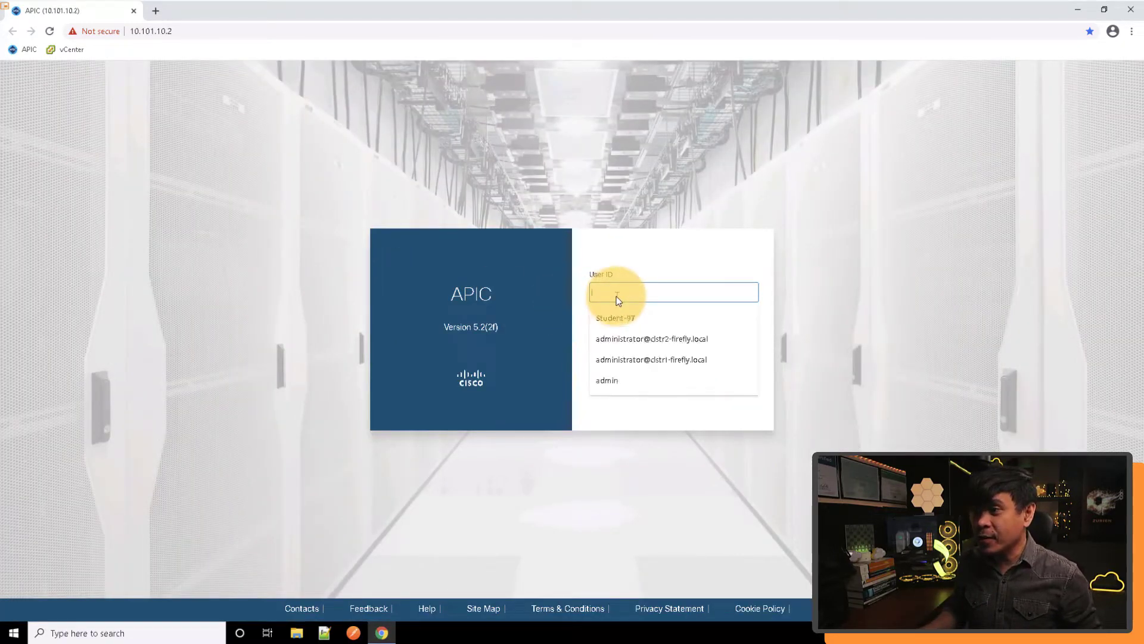
click(631, 319)
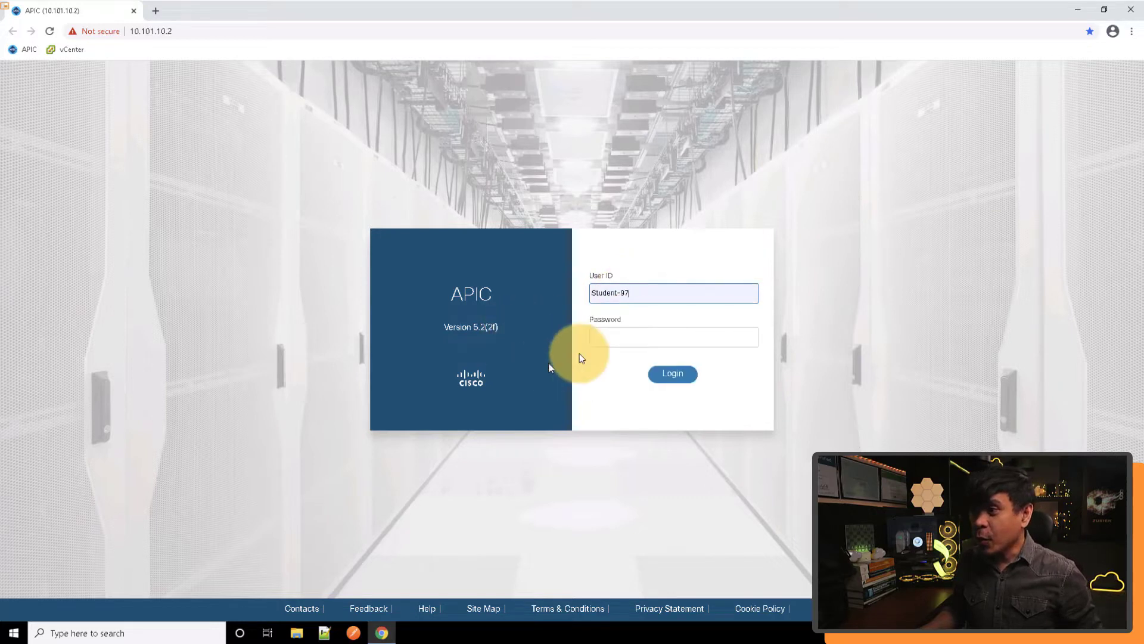
click(625, 341)
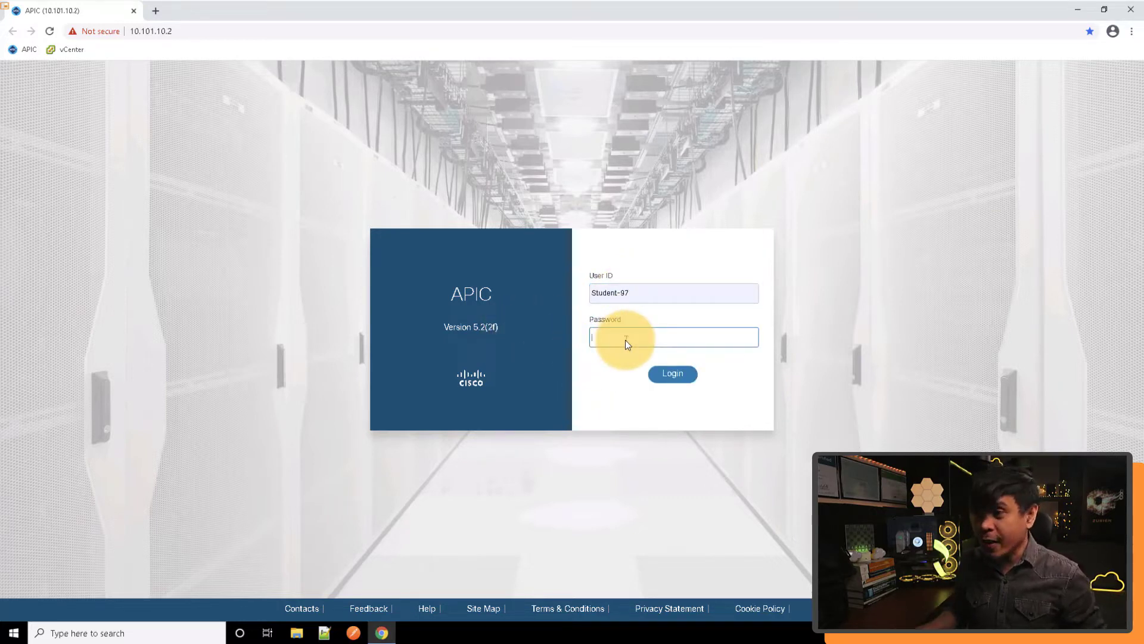
text(••)
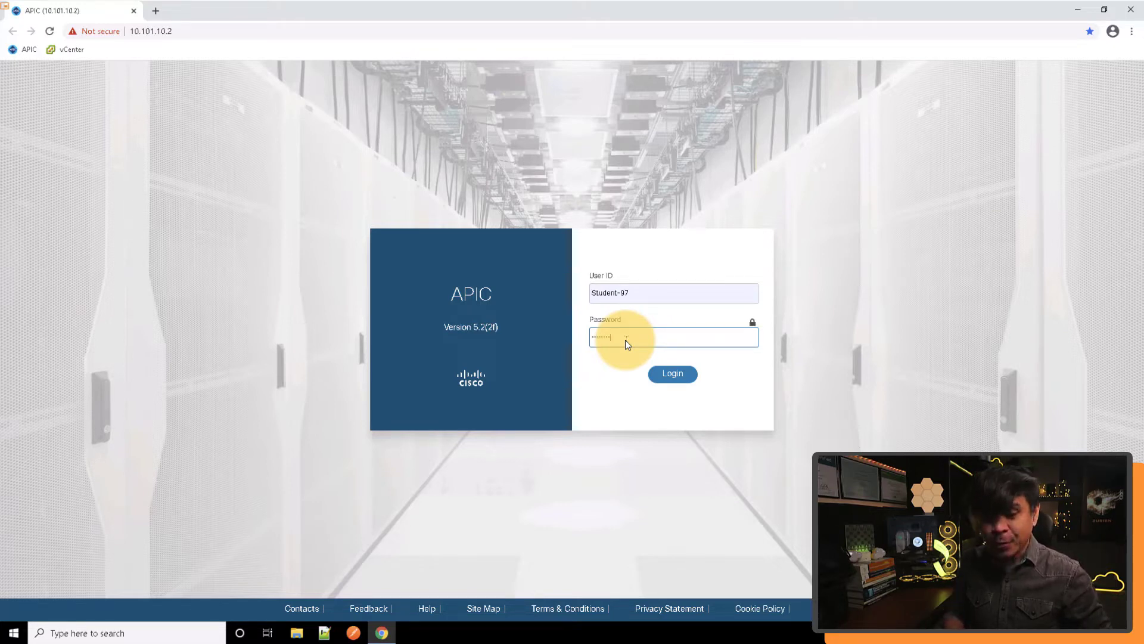
key(Return)
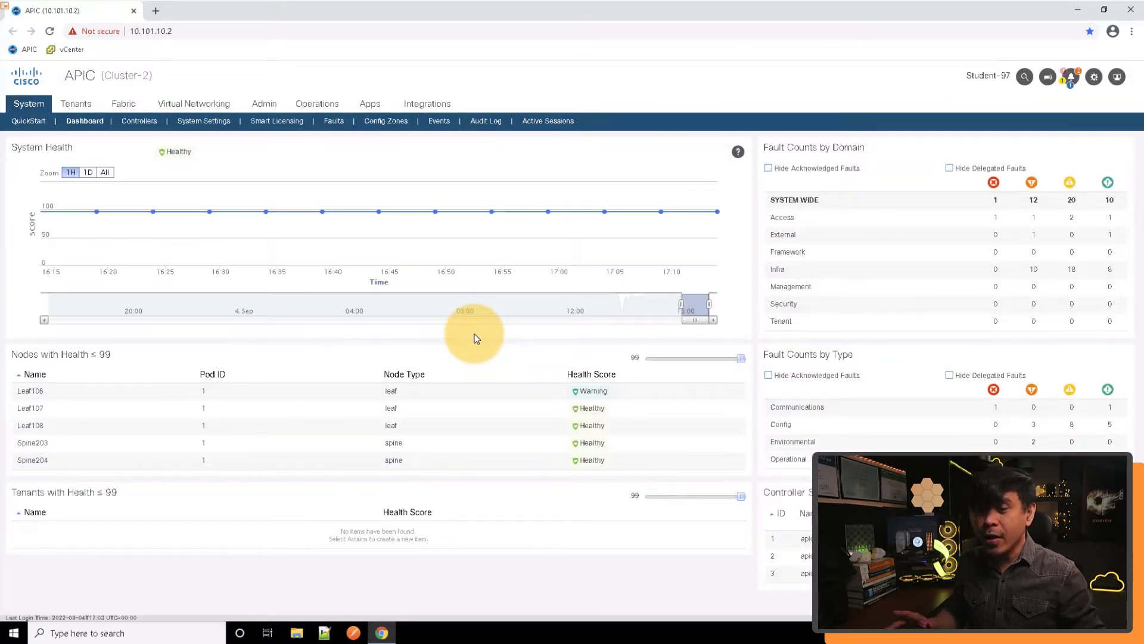
Raise the Nodes with Health slider to 100 and clear the accidental chart text selection
mouse_move(255, 249)
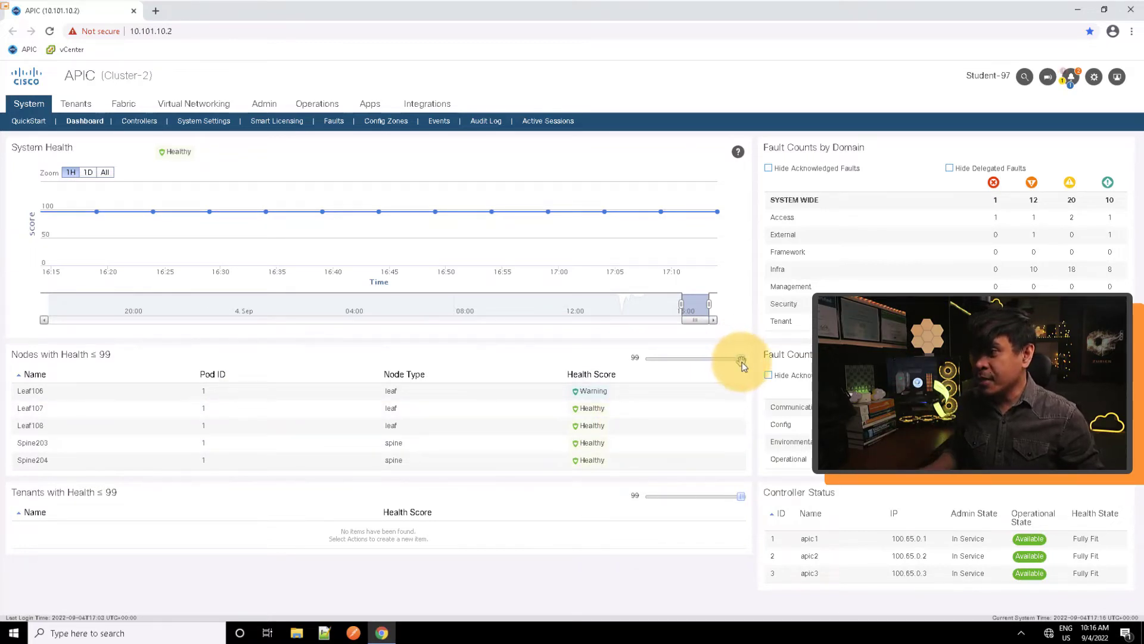
drag(751, 362, 748, 364)
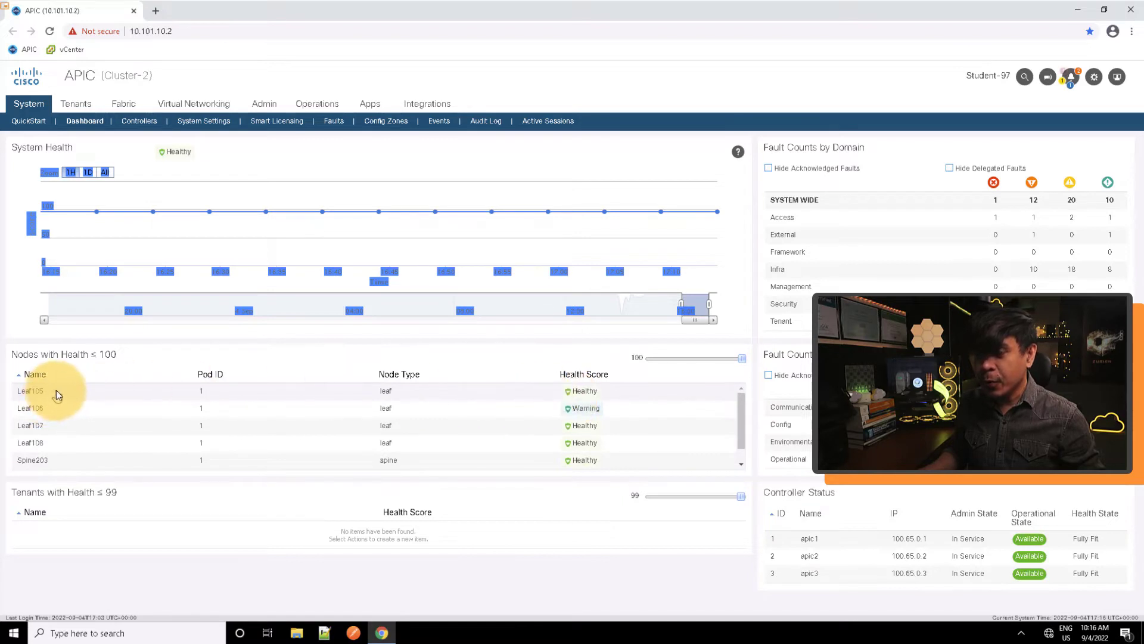
mouse_move(567, 397)
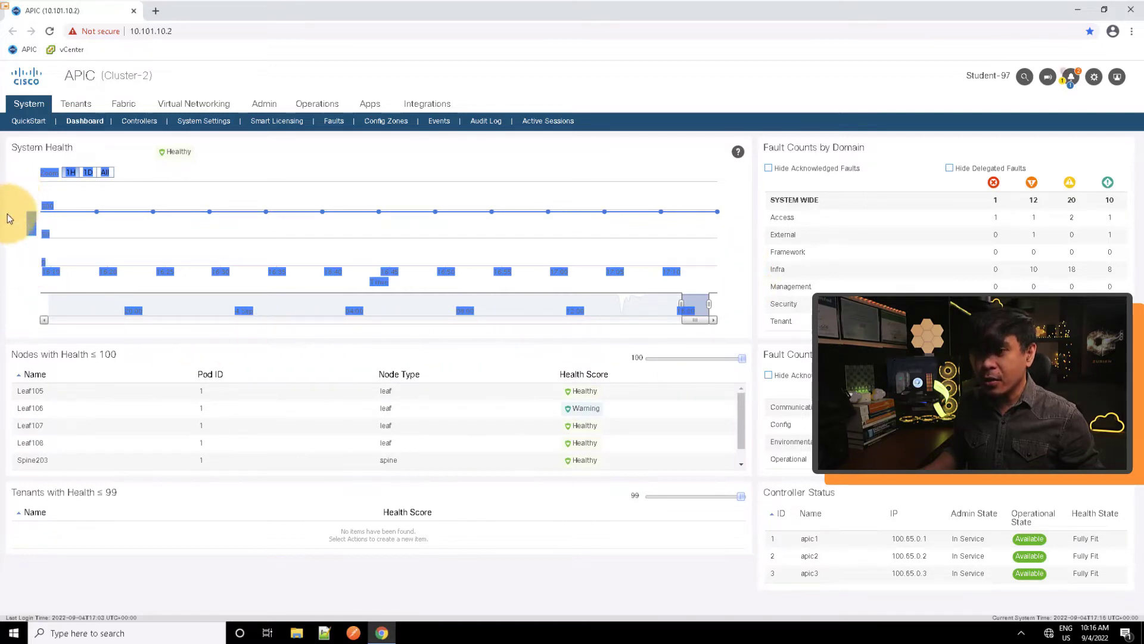
click(16, 230)
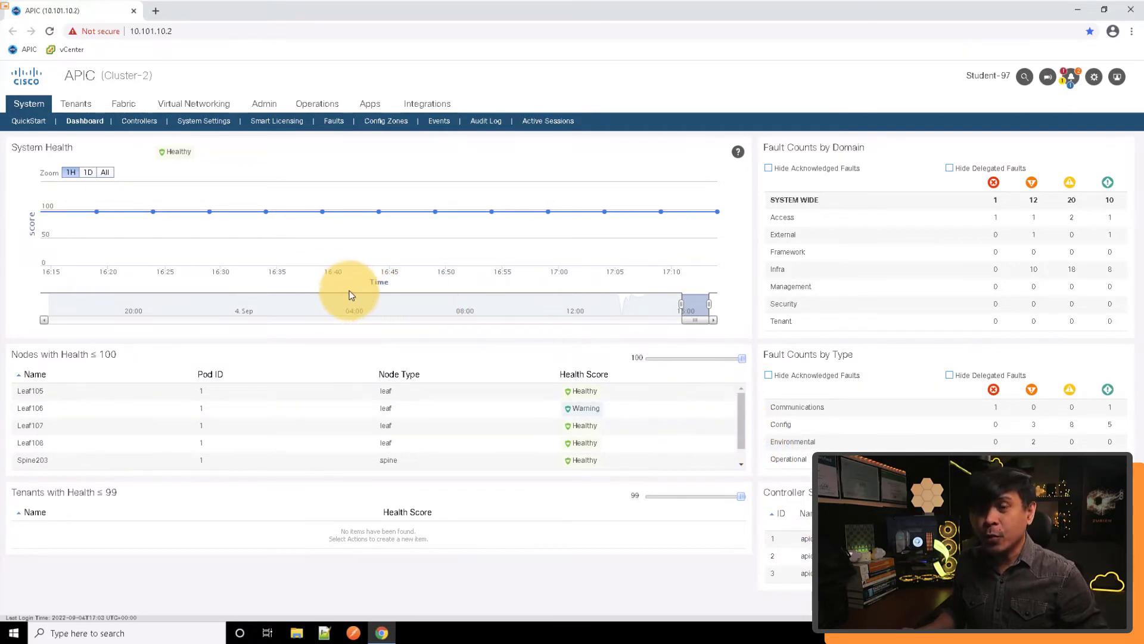
mouse_move(261, 228)
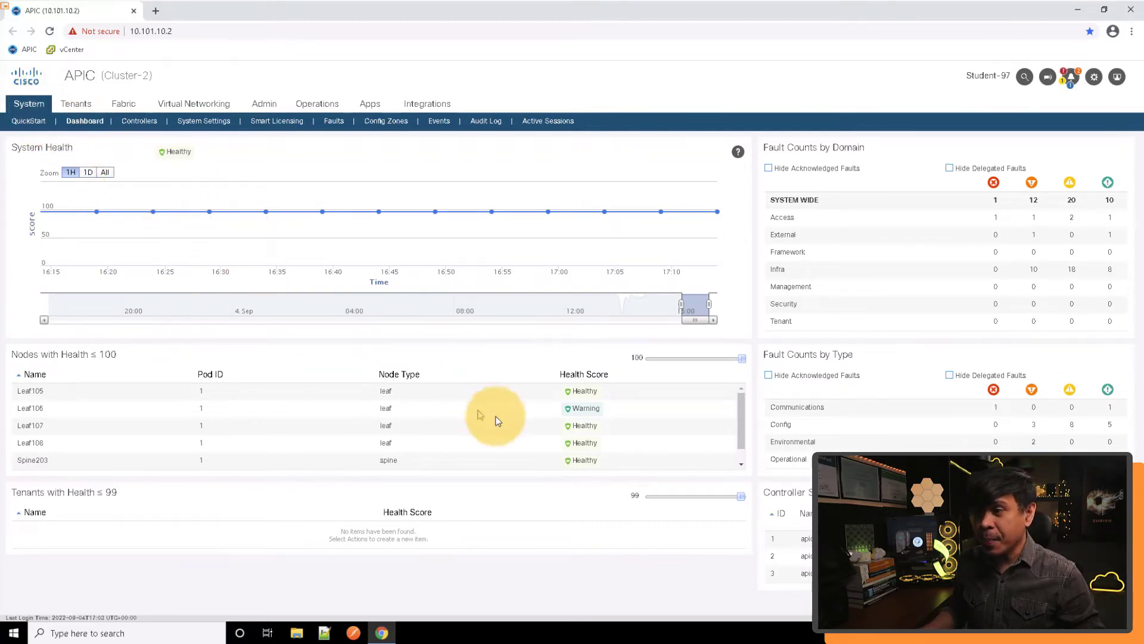
Show the Controllers topology and inspect apic1, apic2, apic3 links to Leaf107 and Leaf108
click(140, 121)
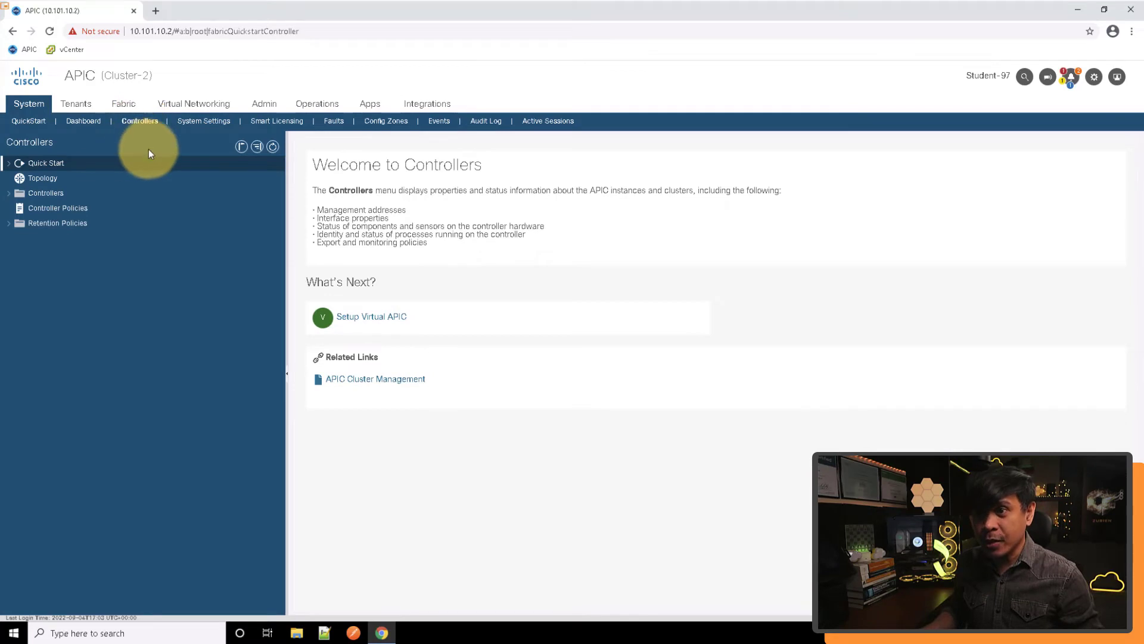
click(43, 178)
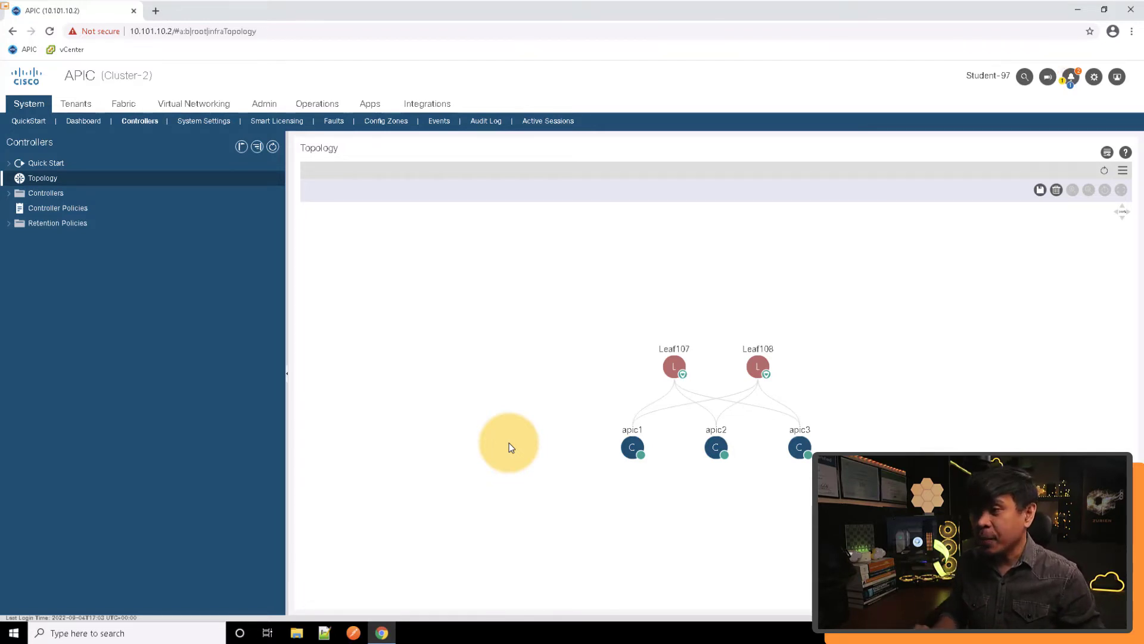
mouse_move(675, 370)
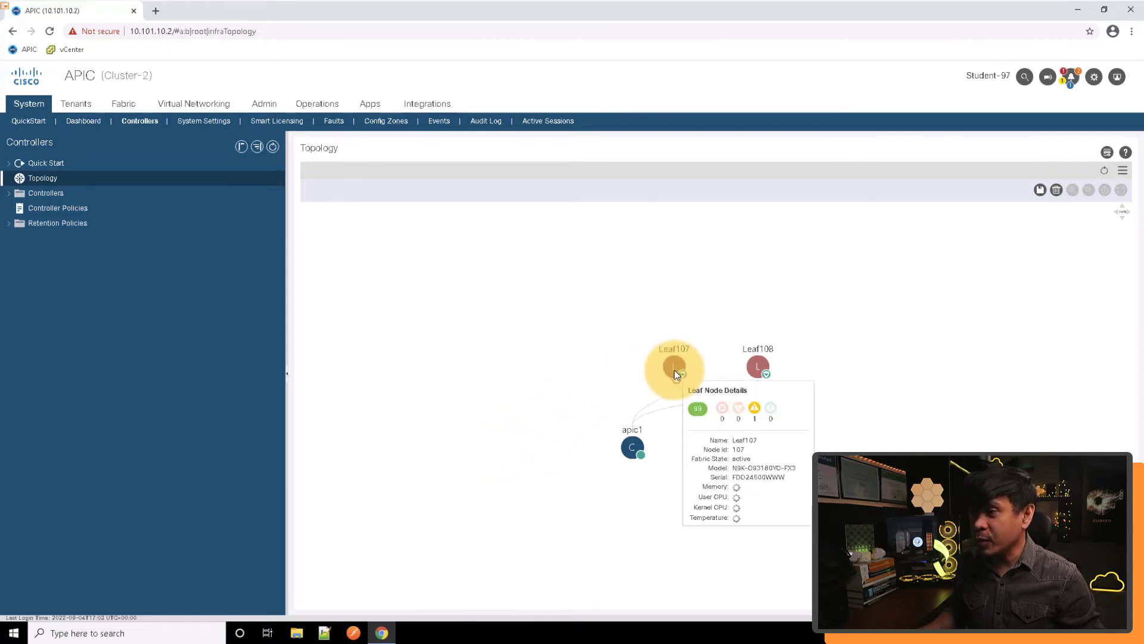
mouse_move(762, 366)
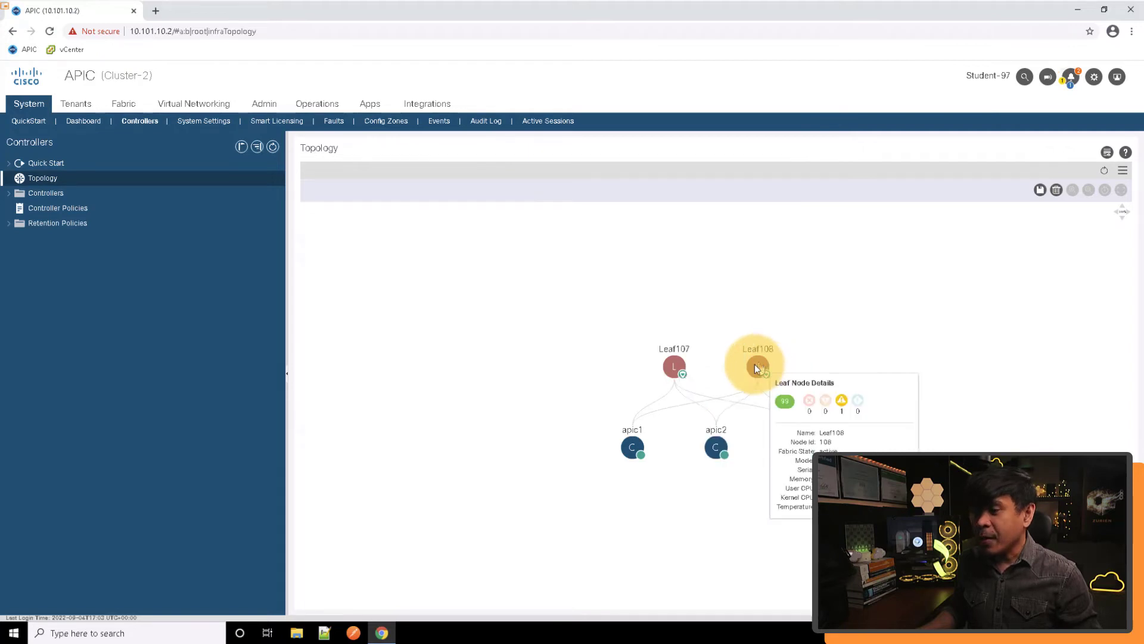
mouse_move(634, 448)
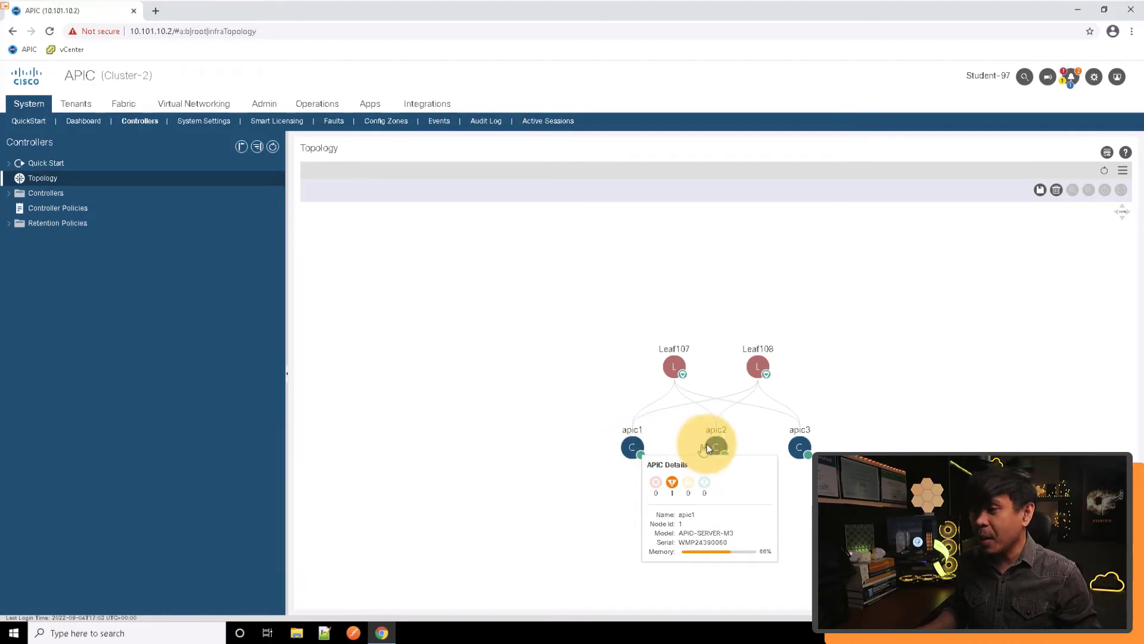
mouse_move(717, 447)
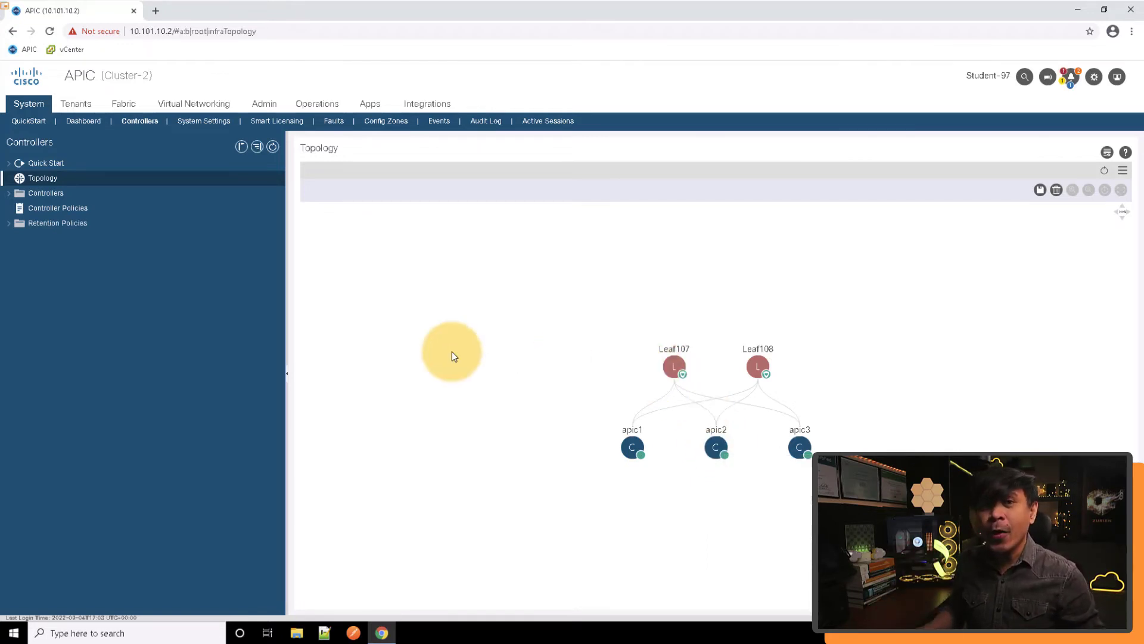
Expand Controllers, select apic1 (Node-1) and view its Topology tab
click(10, 195)
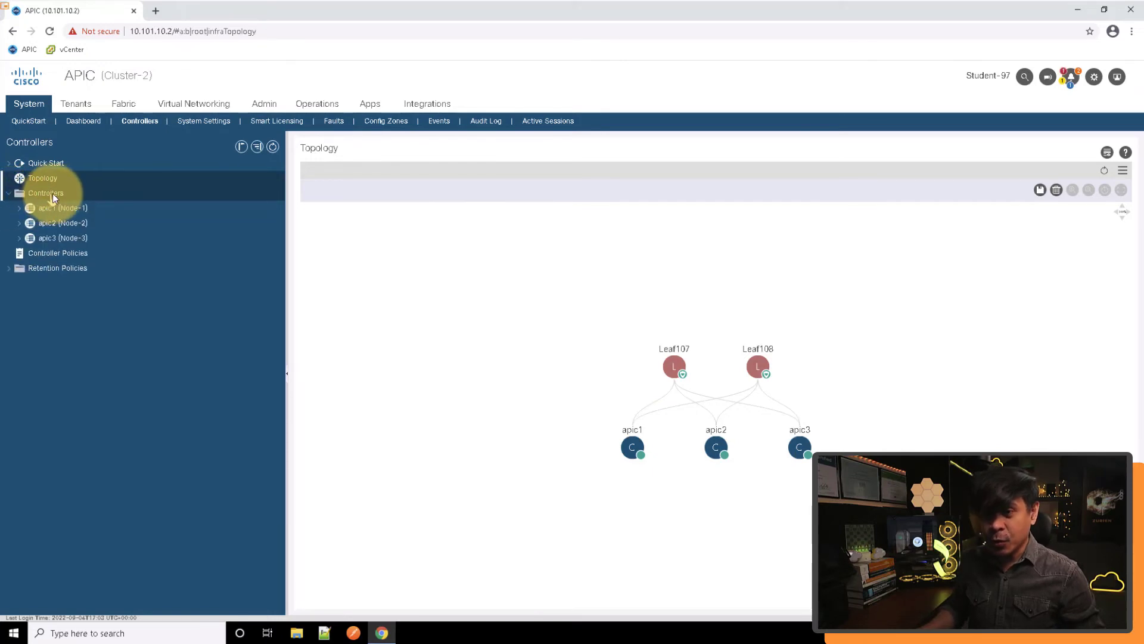
click(46, 209)
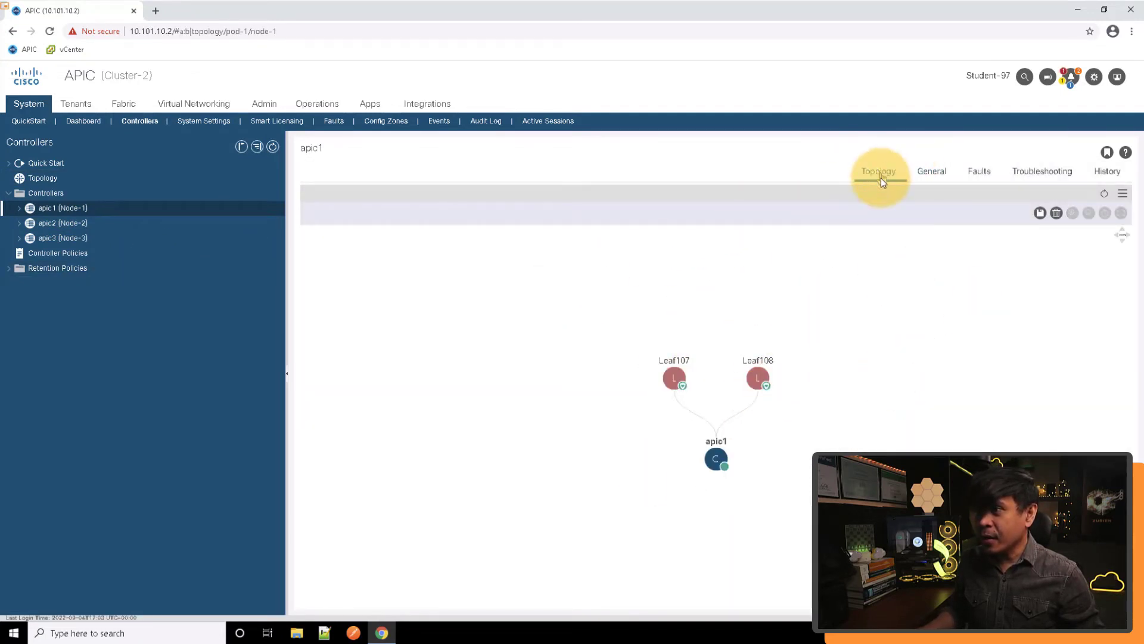
click(881, 178)
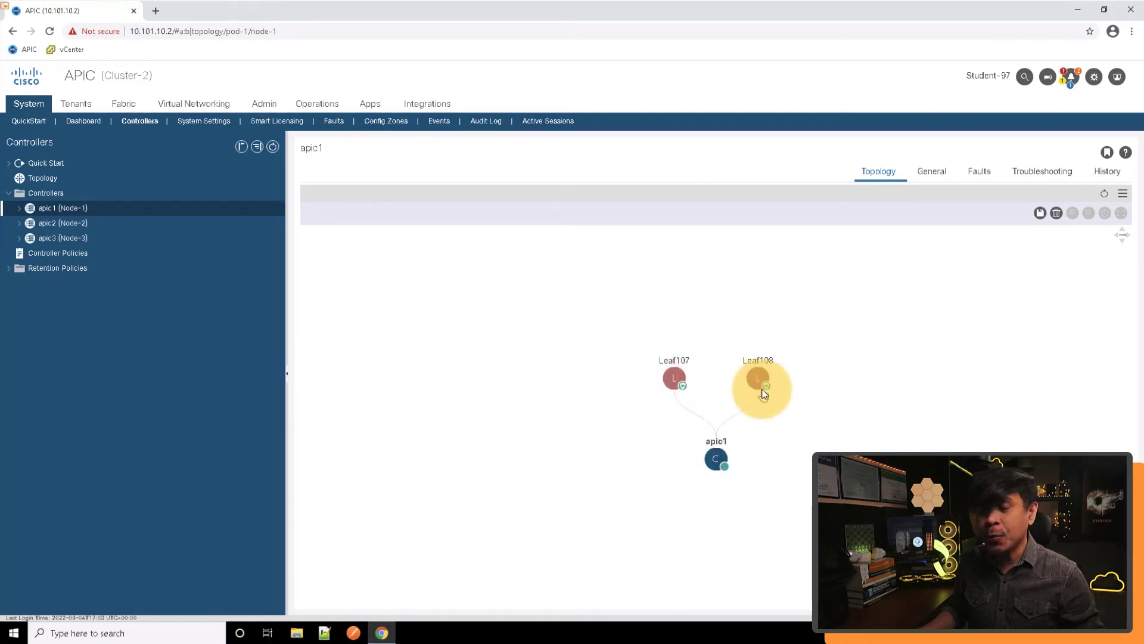
mouse_move(764, 393)
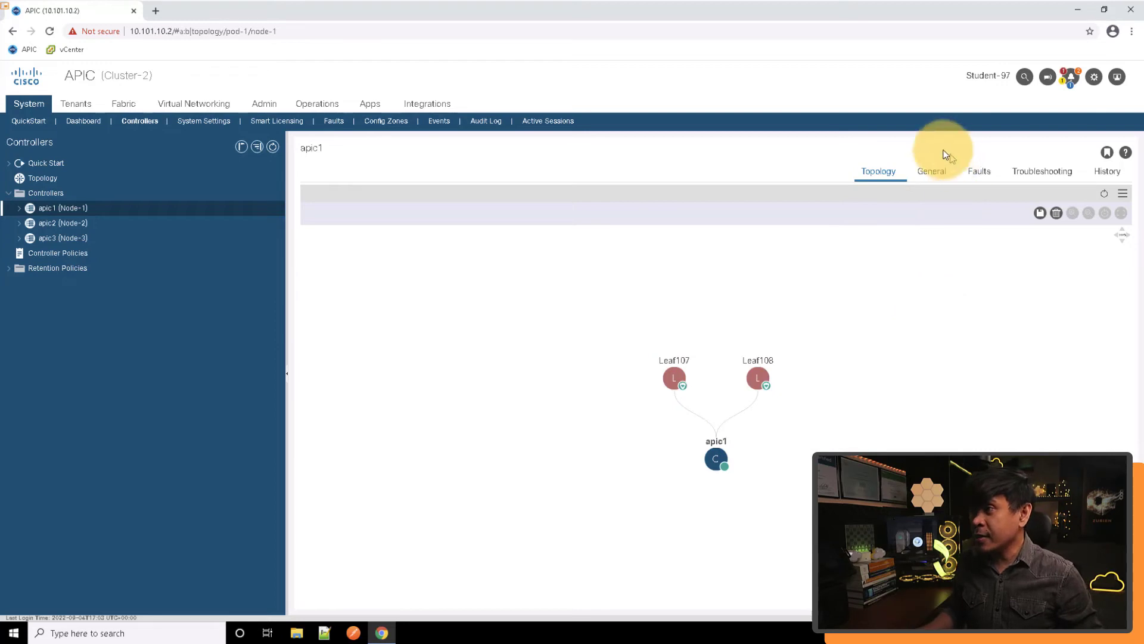
Review apic1's General properties, then its IP Settings: out-of-band 10.101.10.2/24, gateway 10.101.10.254
click(927, 171)
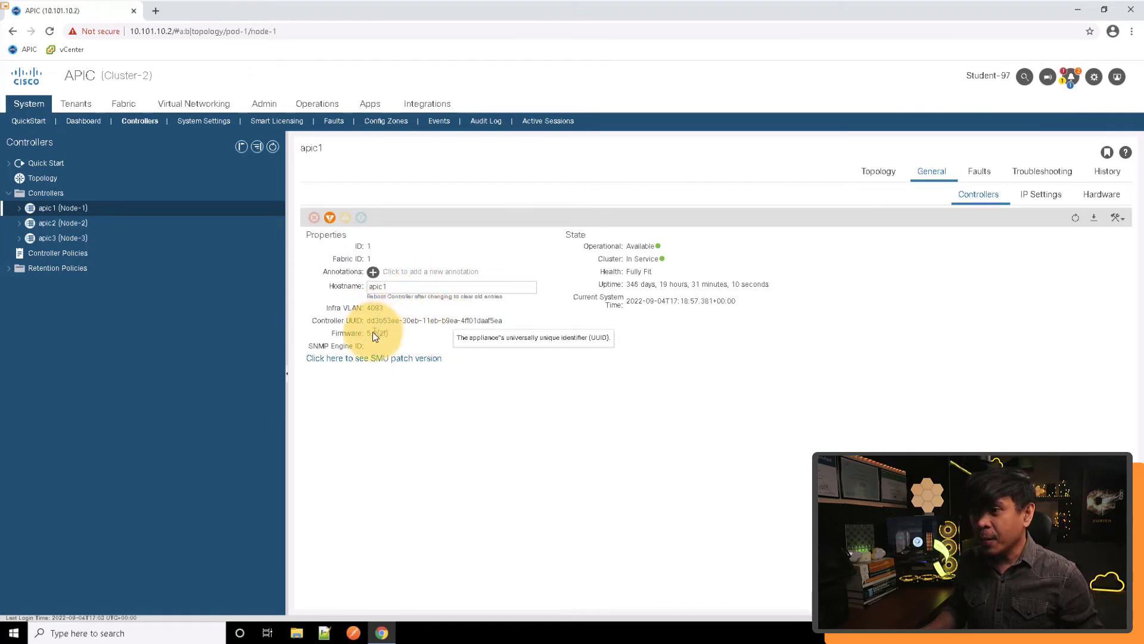
drag(370, 320, 502, 322)
click(392, 334)
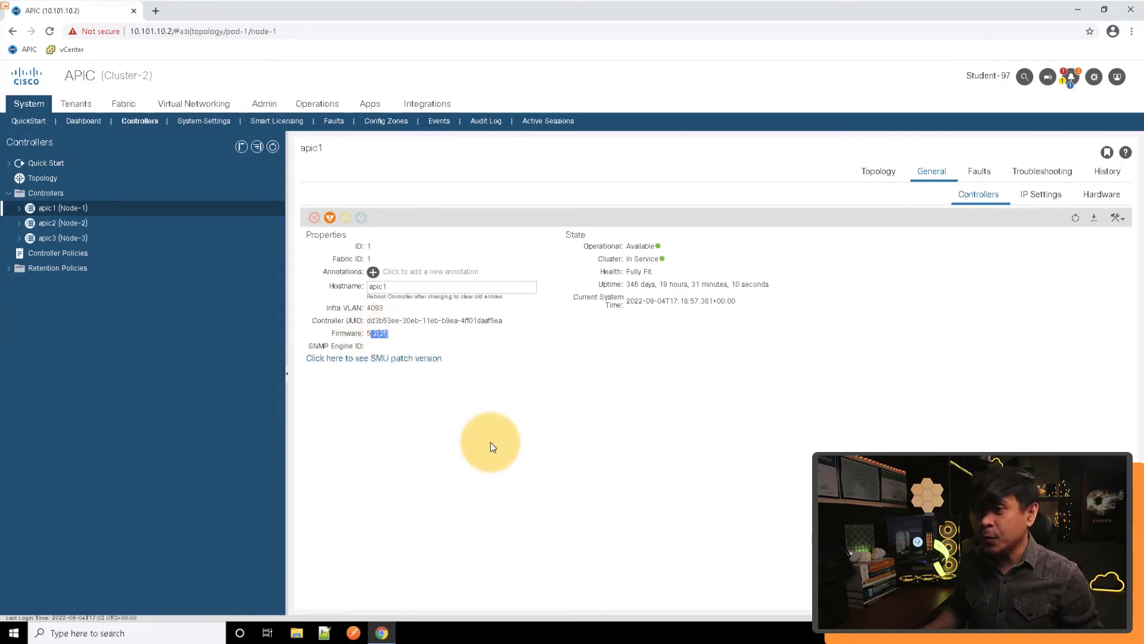
click(509, 429)
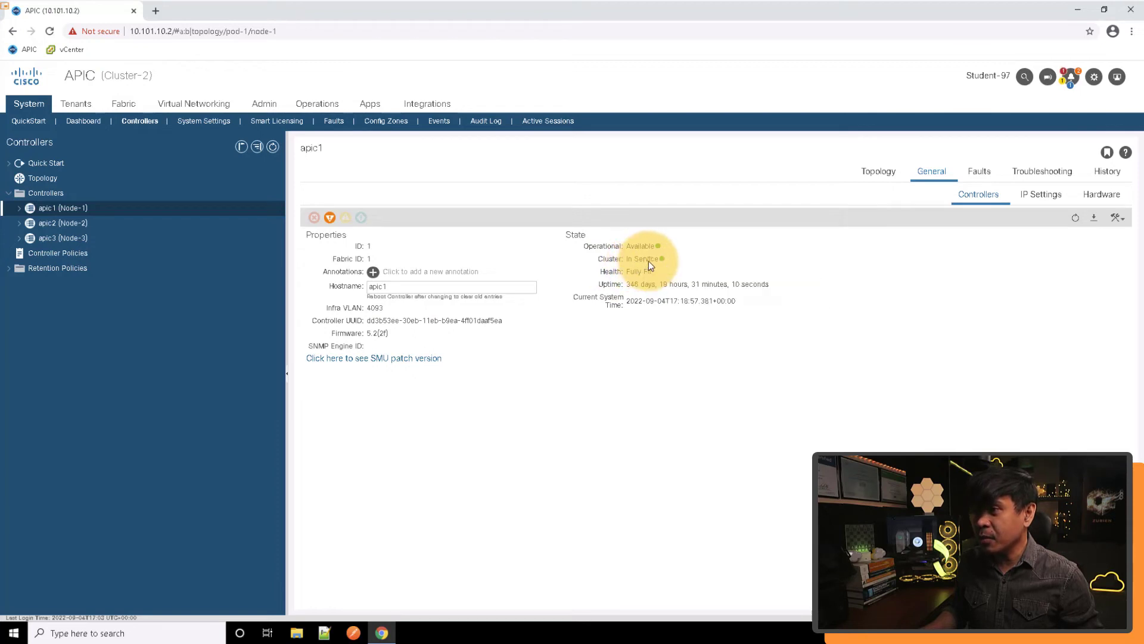
click(695, 444)
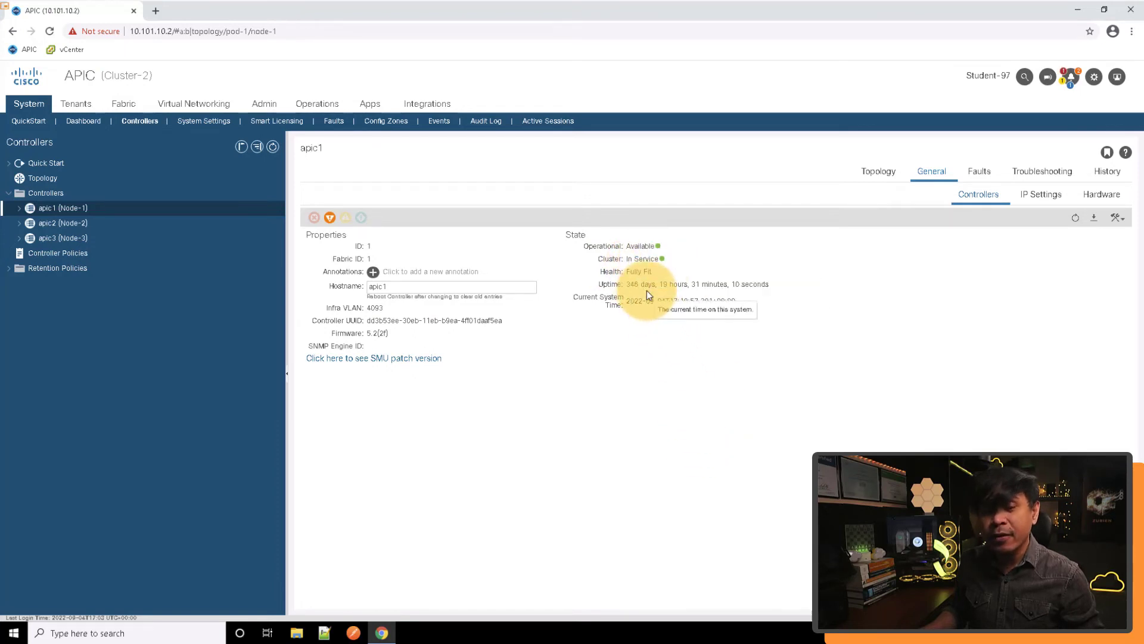
click(1045, 195)
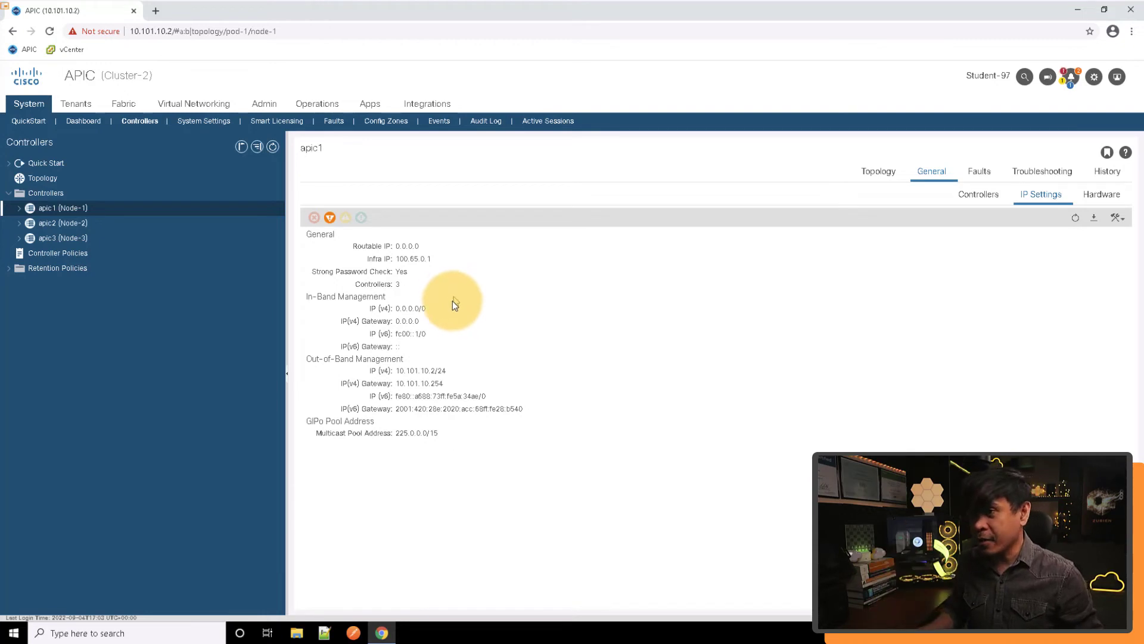
mouse_move(406, 279)
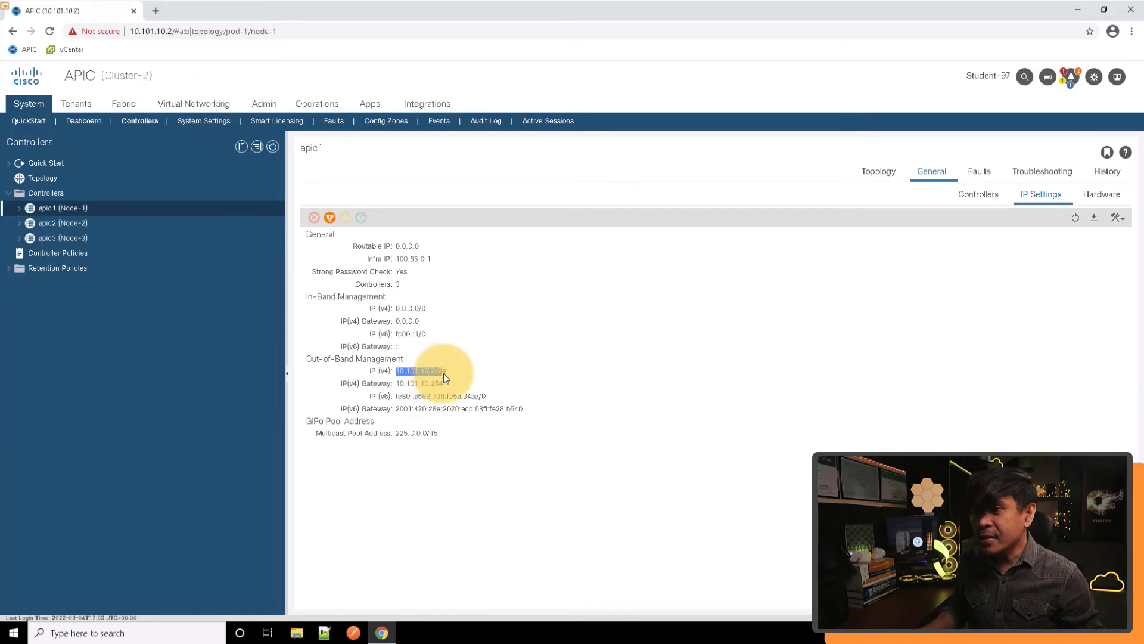
click(163, 30)
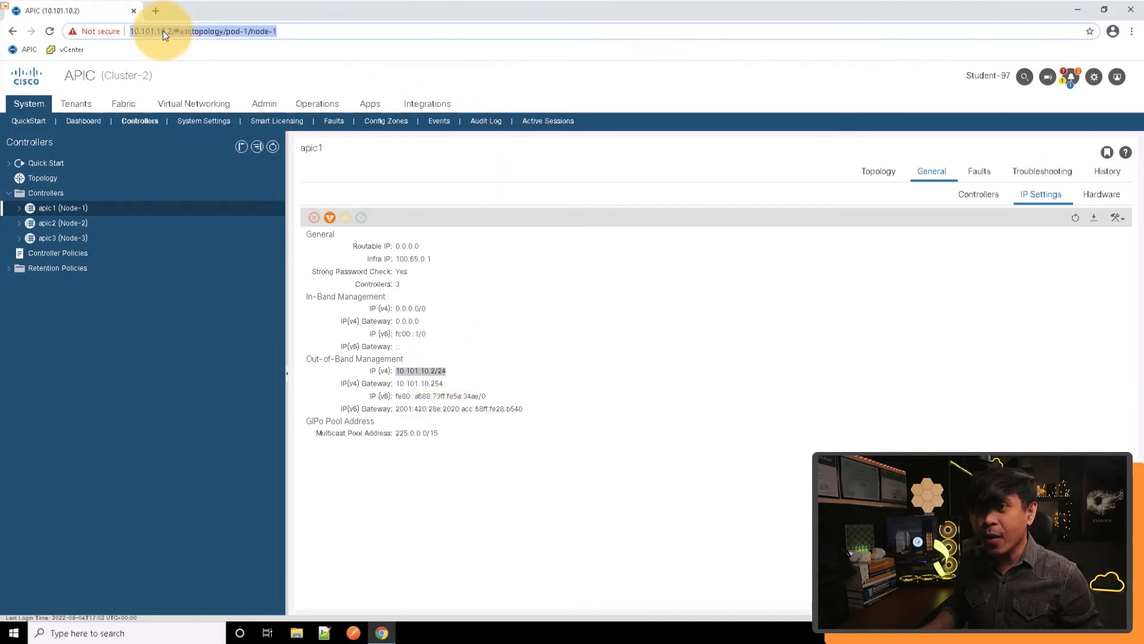
click(419, 410)
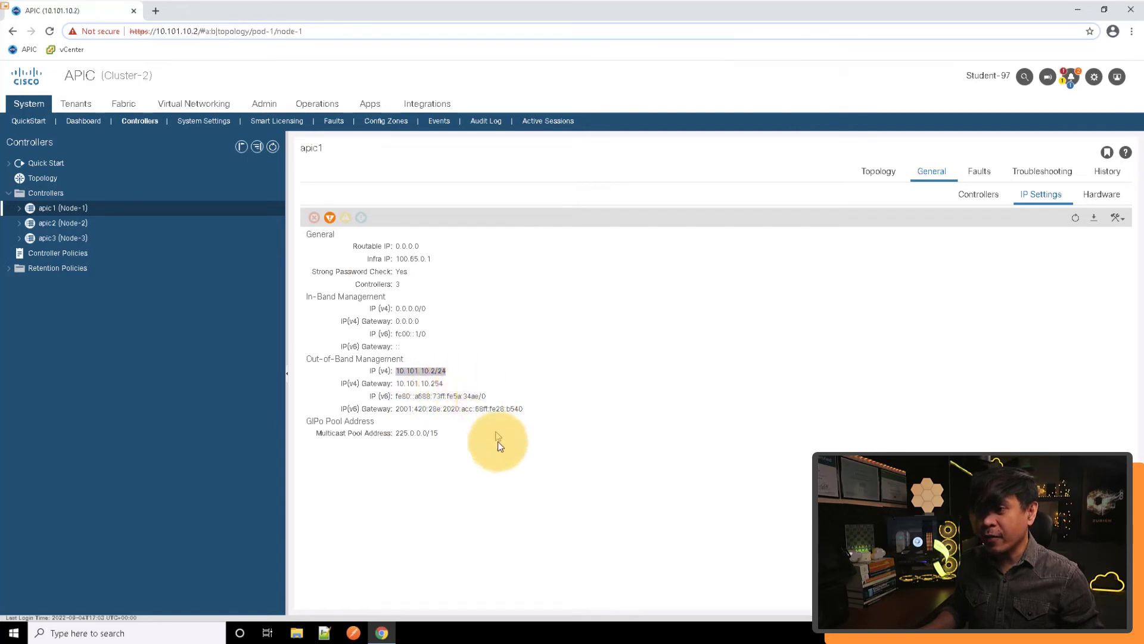
click(477, 413)
drag(402, 396, 527, 417)
click(552, 416)
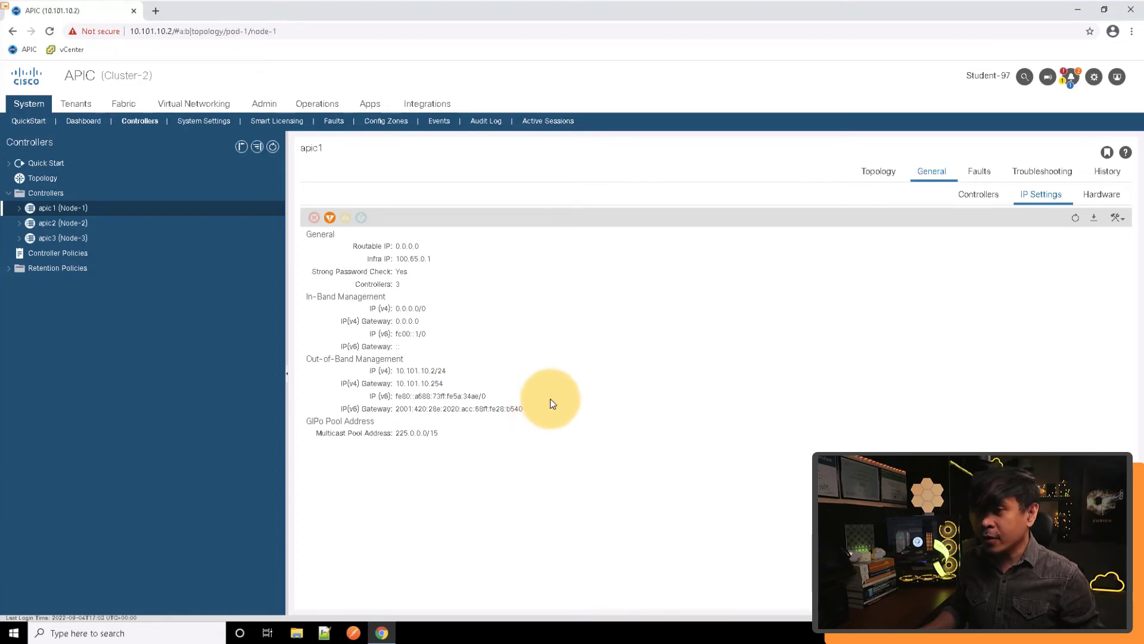
Select apic2 (Node-2) and review its General tab: firmware 5.2(2f), Available, Fully Fit
click(87, 225)
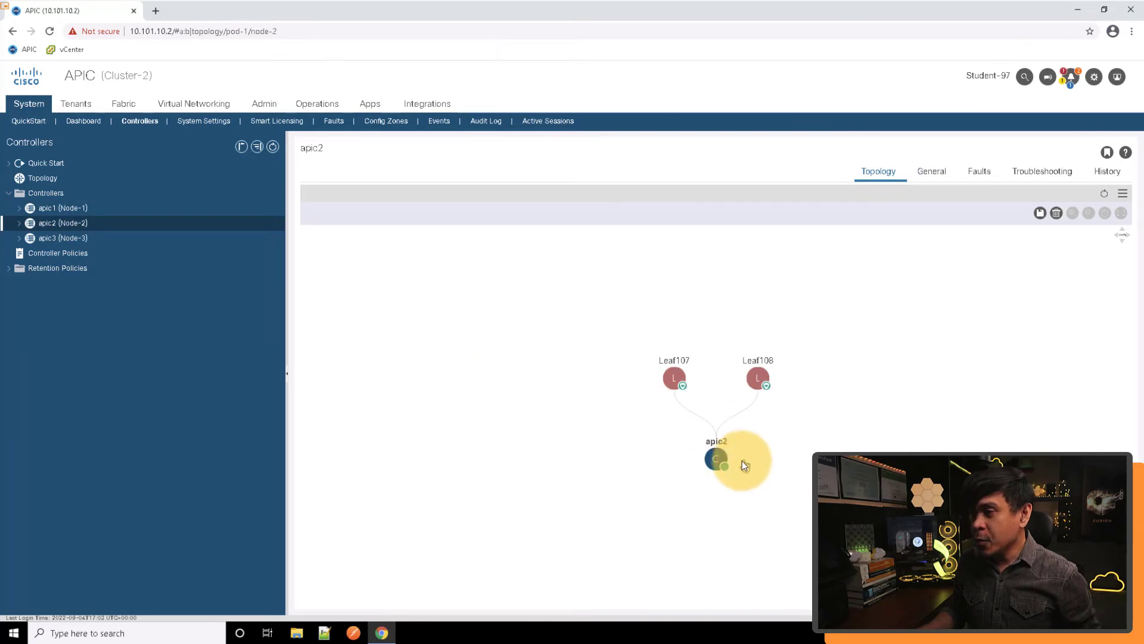
mouse_move(676, 381)
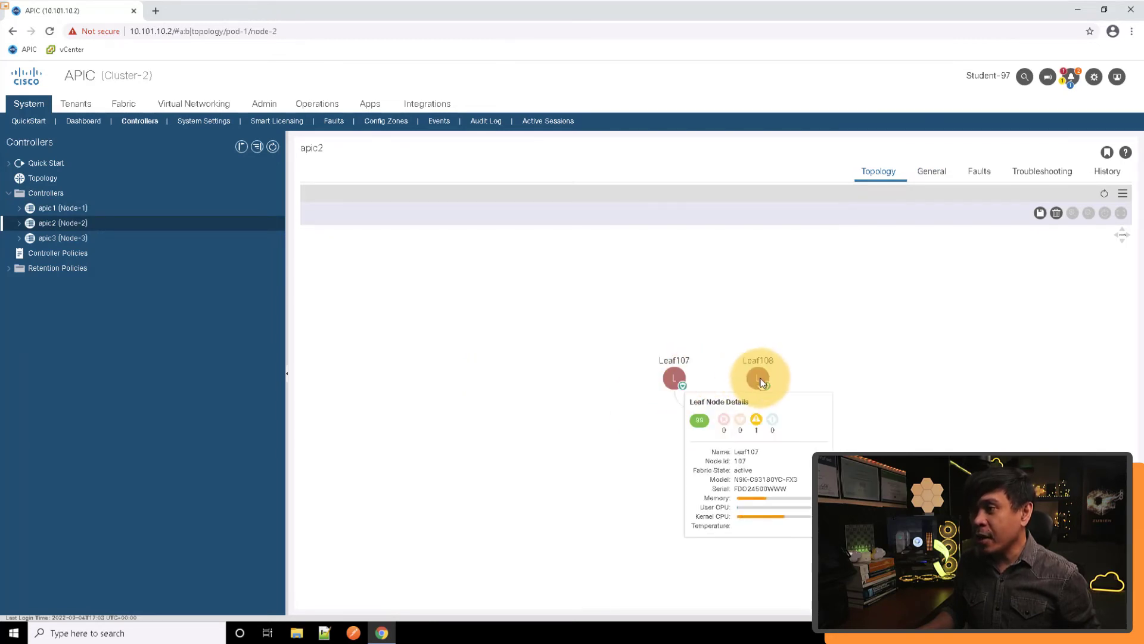
click(925, 173)
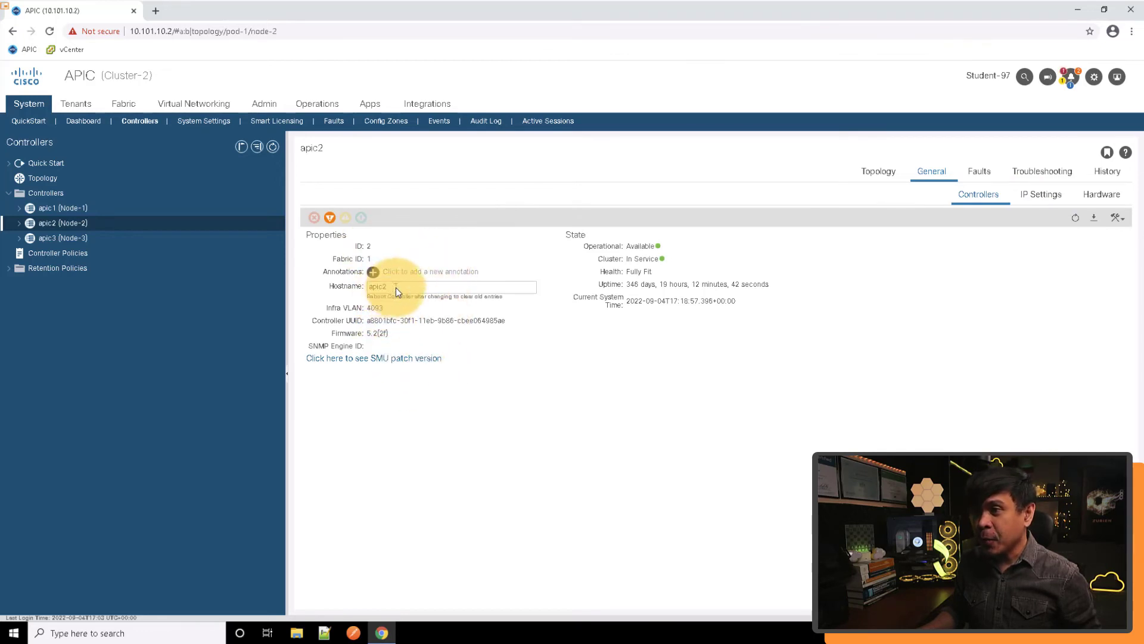
mouse_move(384, 323)
mouse_down()
mouse_move(454, 328)
mouse_move(373, 333)
mouse_up()
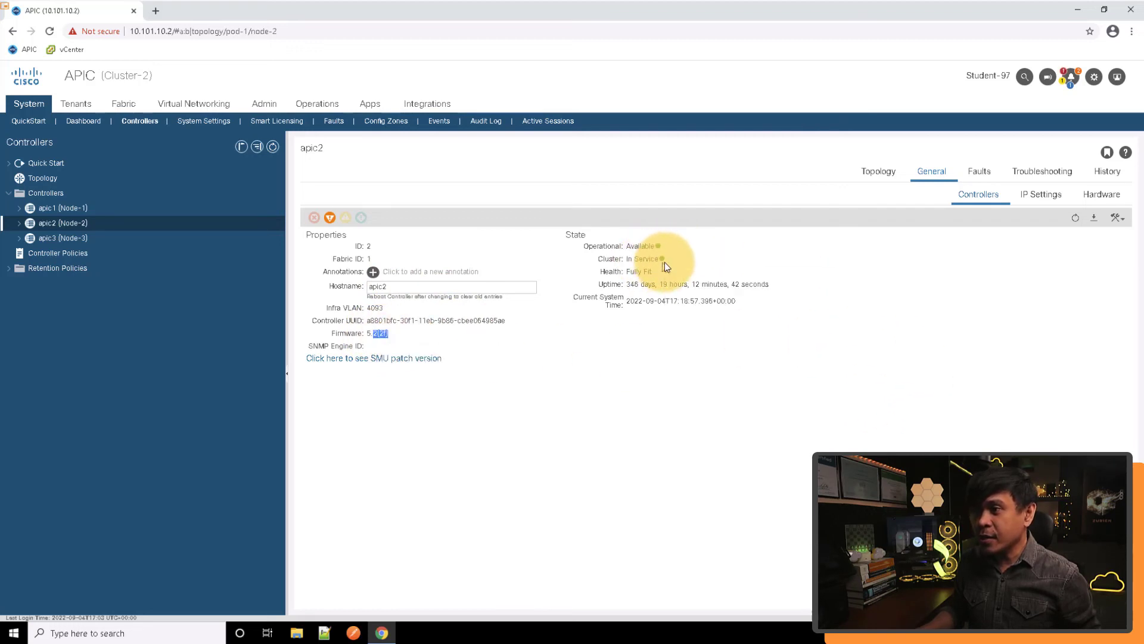
Show apic2's IP Settings and note its out-of-band address 10.101.10.3/24
click(1039, 195)
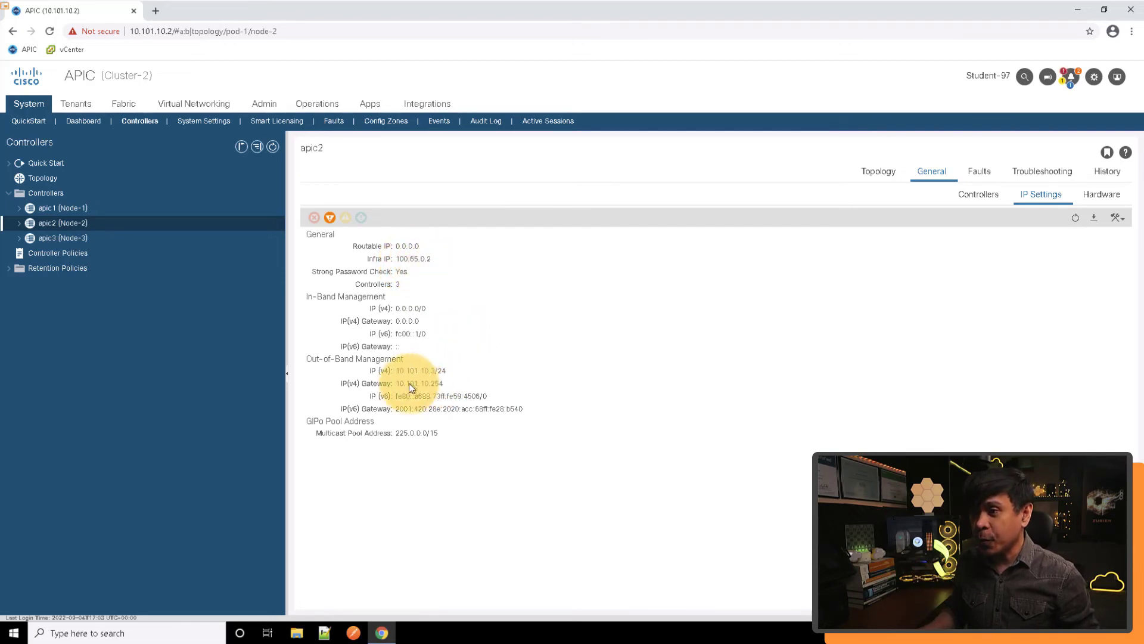
triple_click(448, 371)
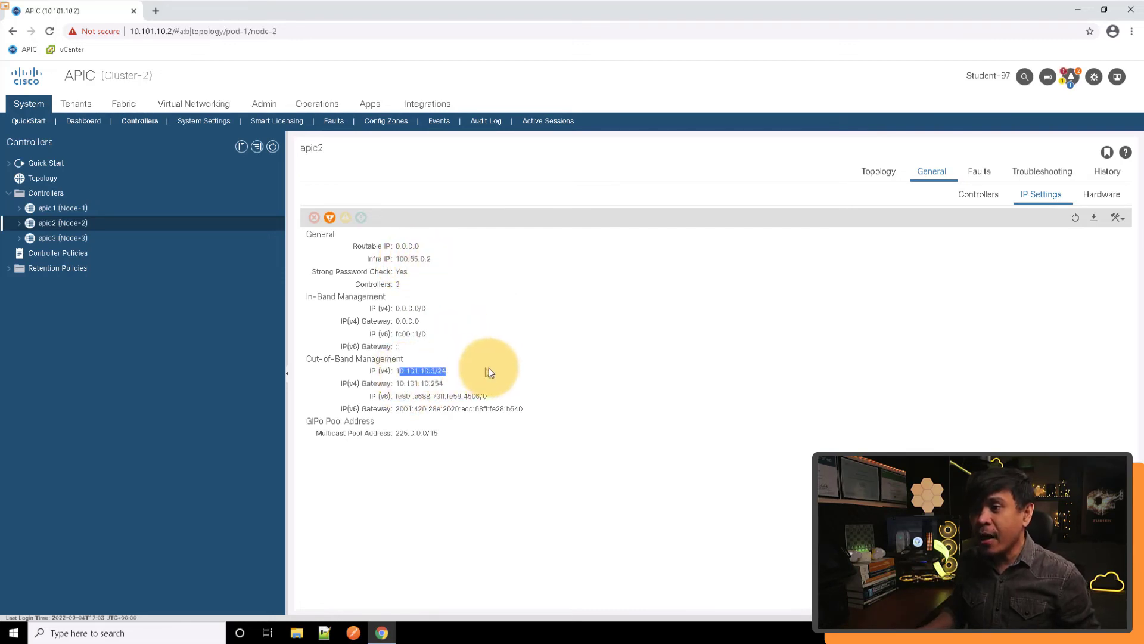
click(440, 380)
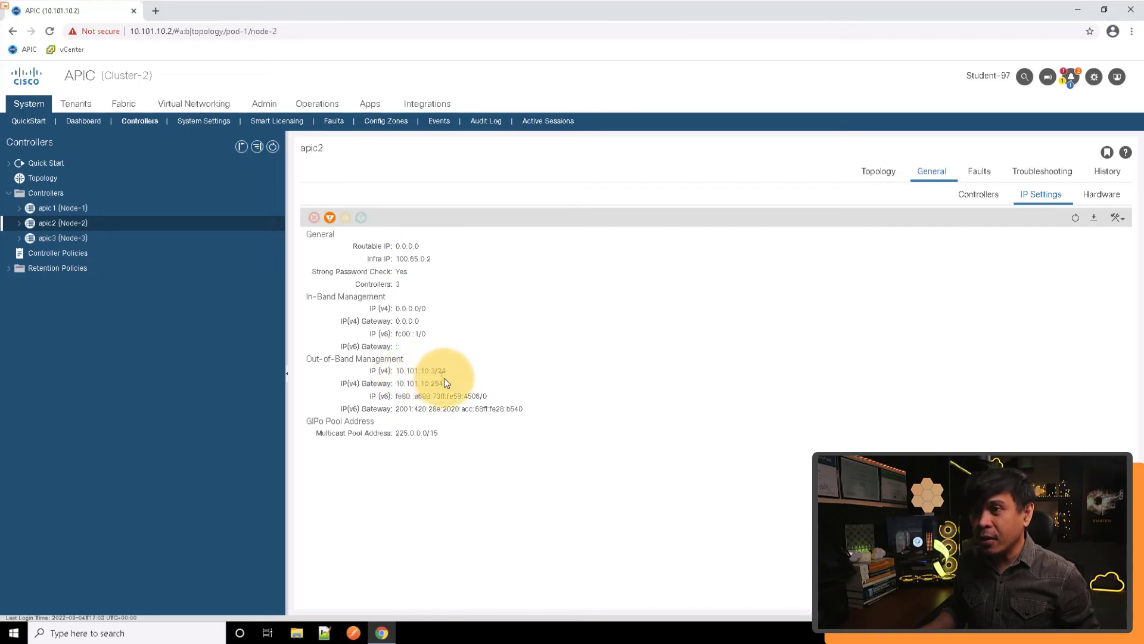
click(175, 35)
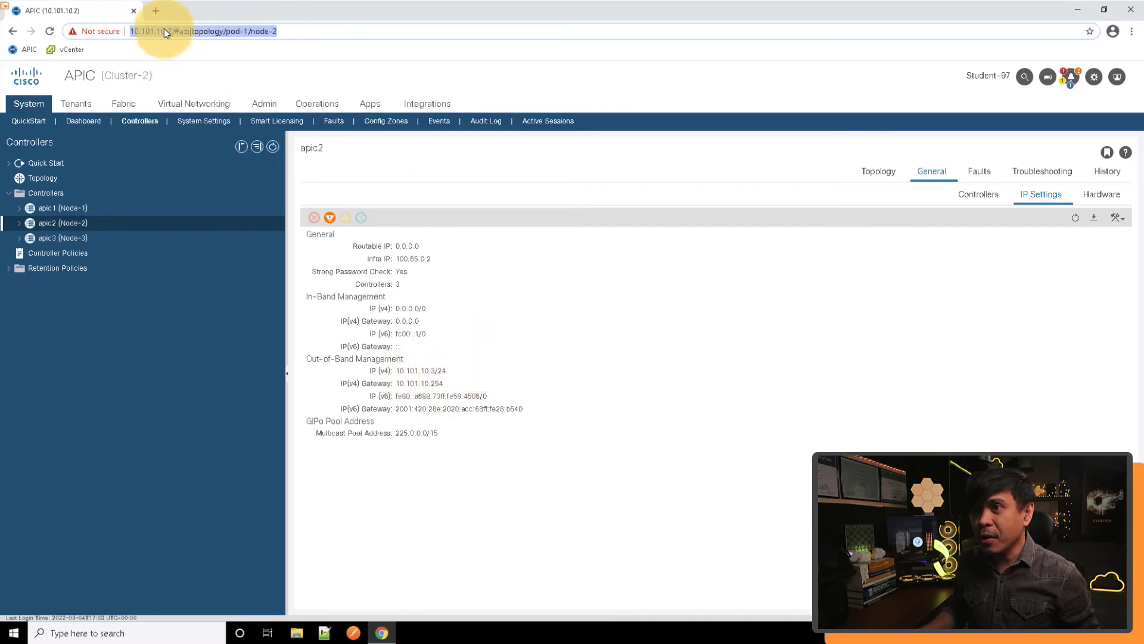
click(166, 30)
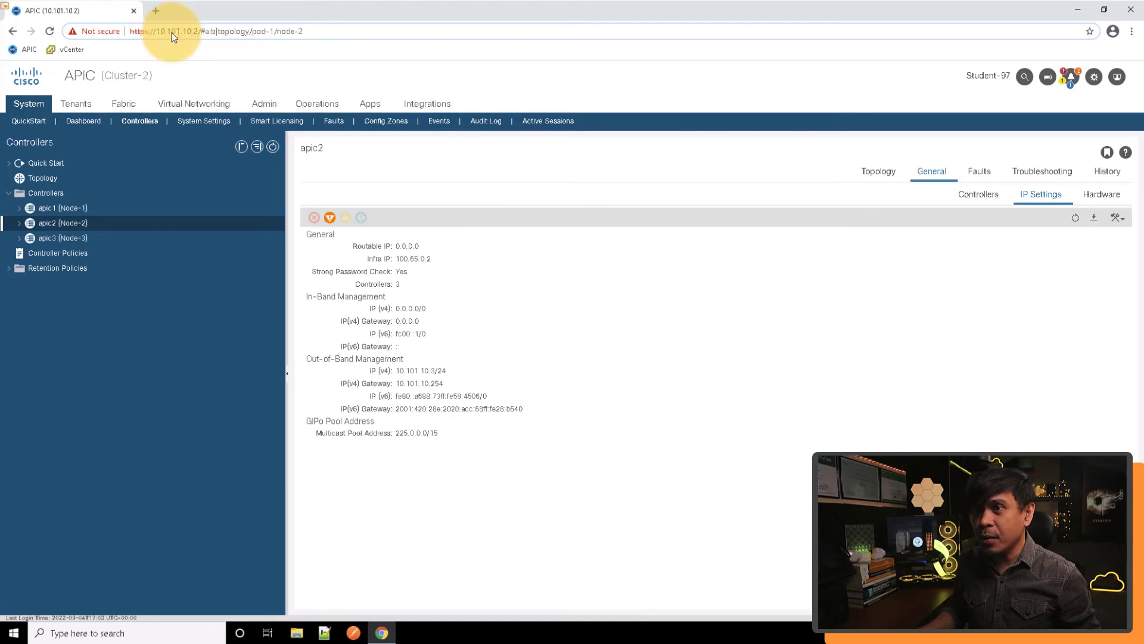
drag(172, 35, 154, 13)
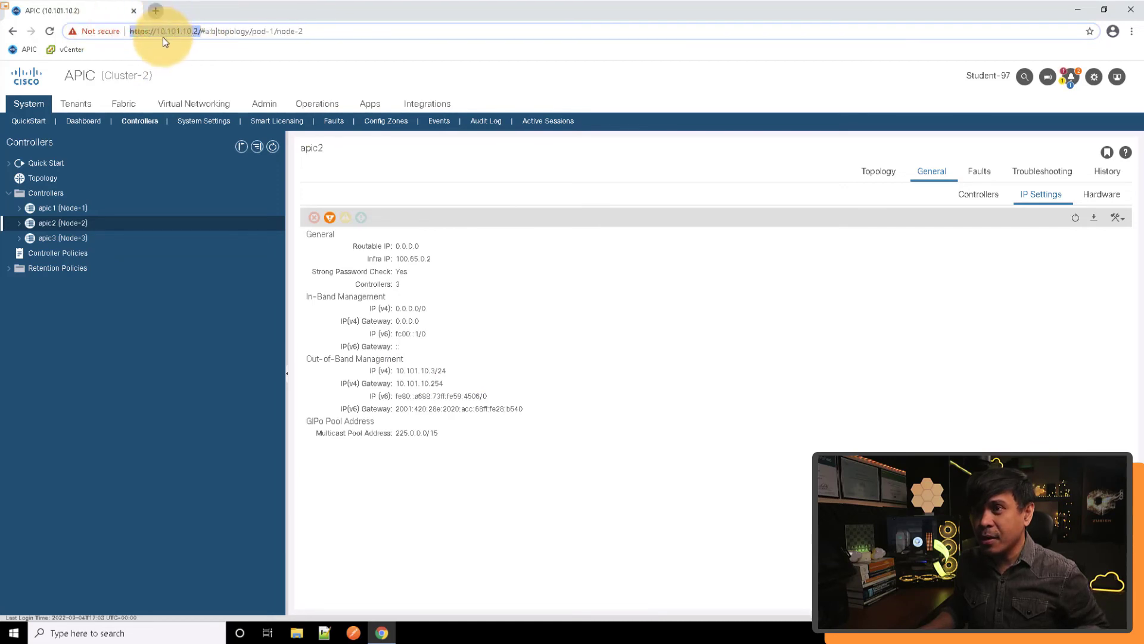
Copy the address into a new tab, changing it to 10.101.10.3, and load it
key(ctrl+c)
key(ctrl+t)
key(ctrl+v)
key(BackSpace)
key(BackSpace)
text(3)
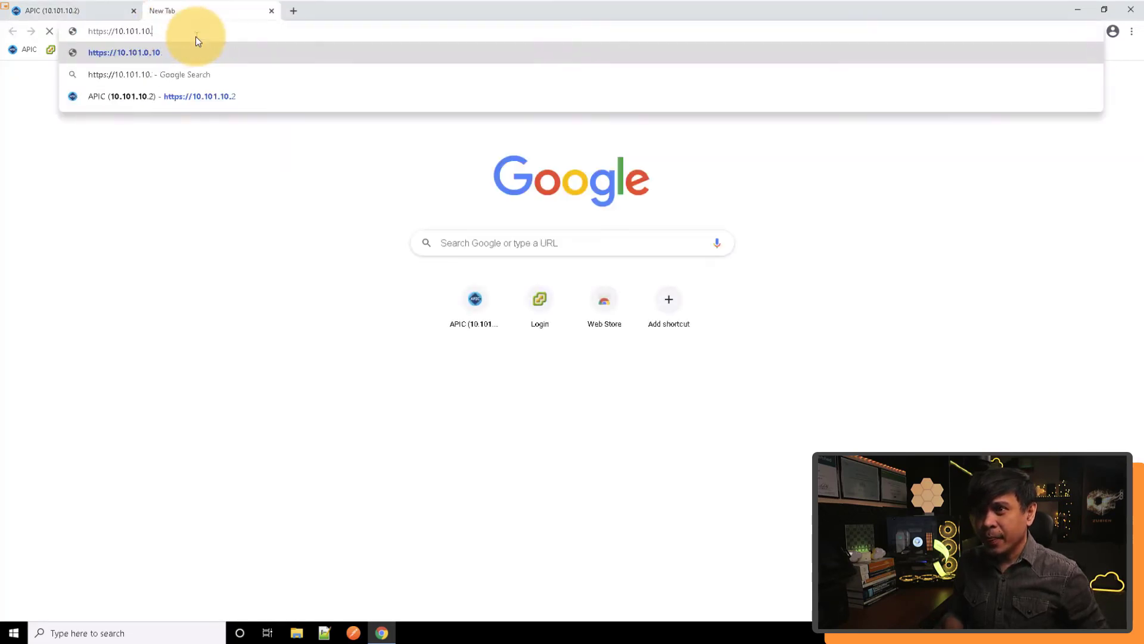
key(Return)
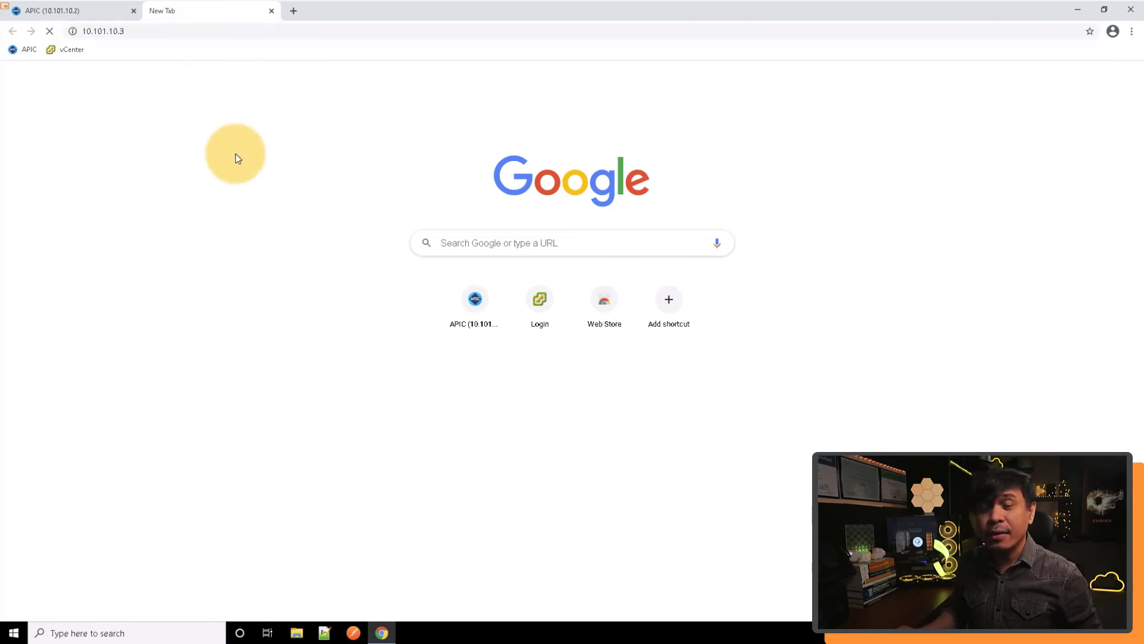
Load the https version of 10.101.10.3 and proceed past the certificate warning
click(177, 31)
key(Home)
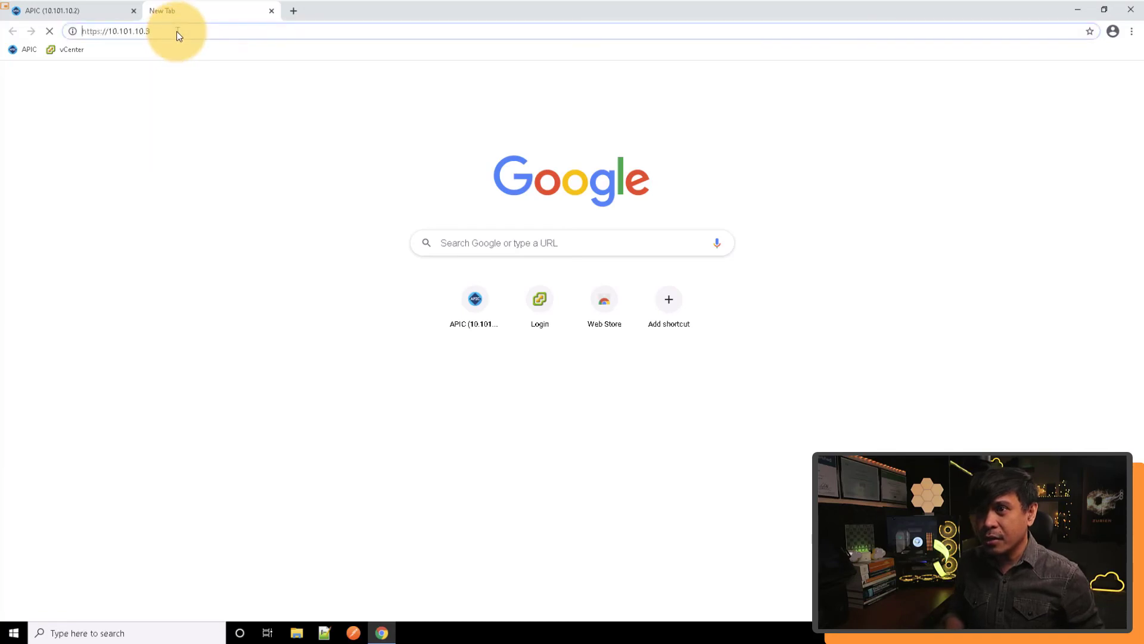
key(Return)
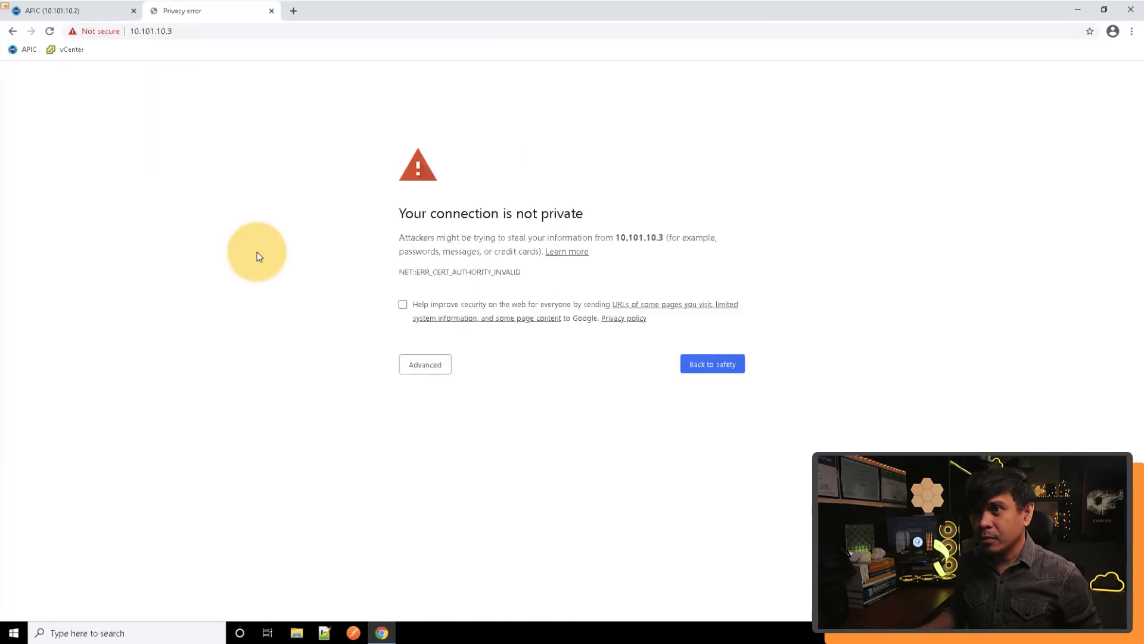
click(426, 366)
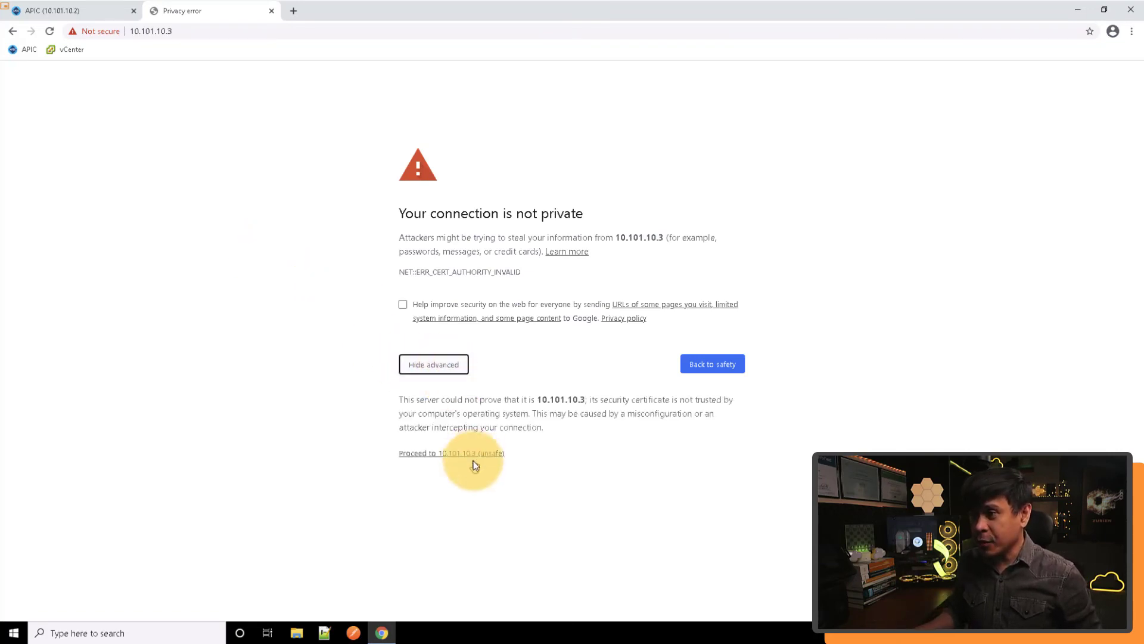
click(463, 456)
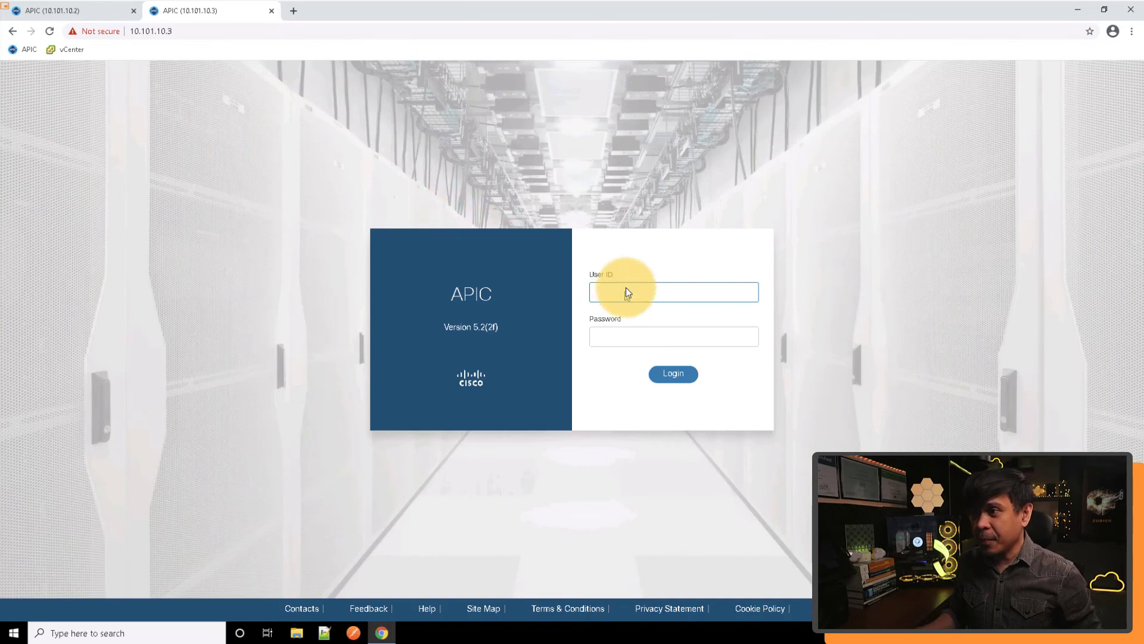
Sign in at 10.101.10.3 with the saved student user ID and password
click(626, 292)
text(adm)
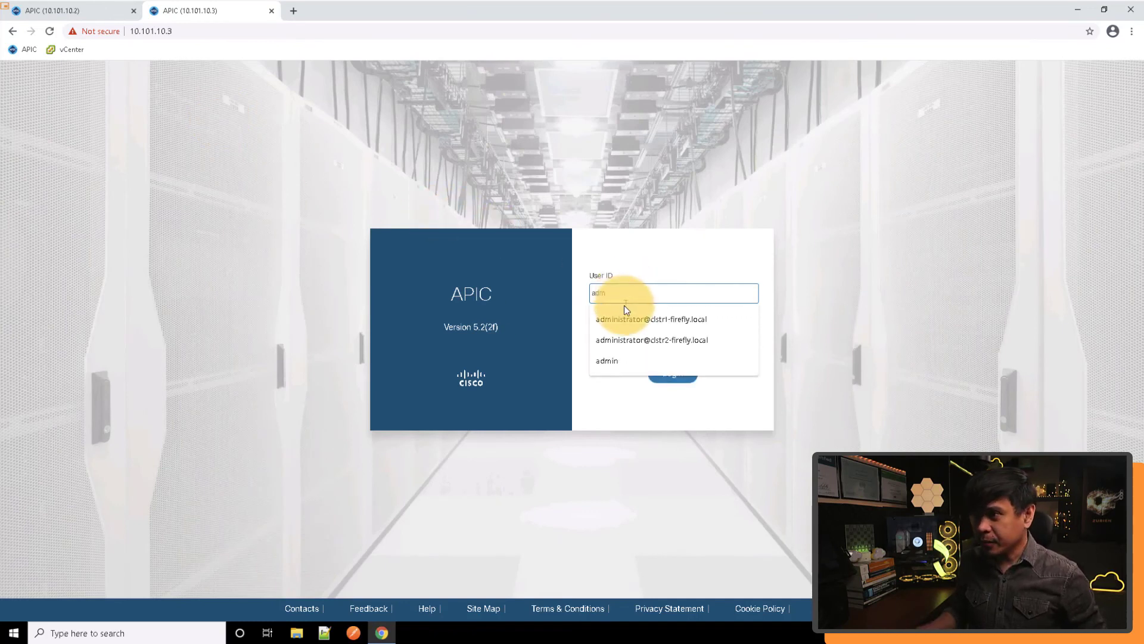
key(BackSpace)
key(BackSpace)
key(BackSpace)
text(Student-97)
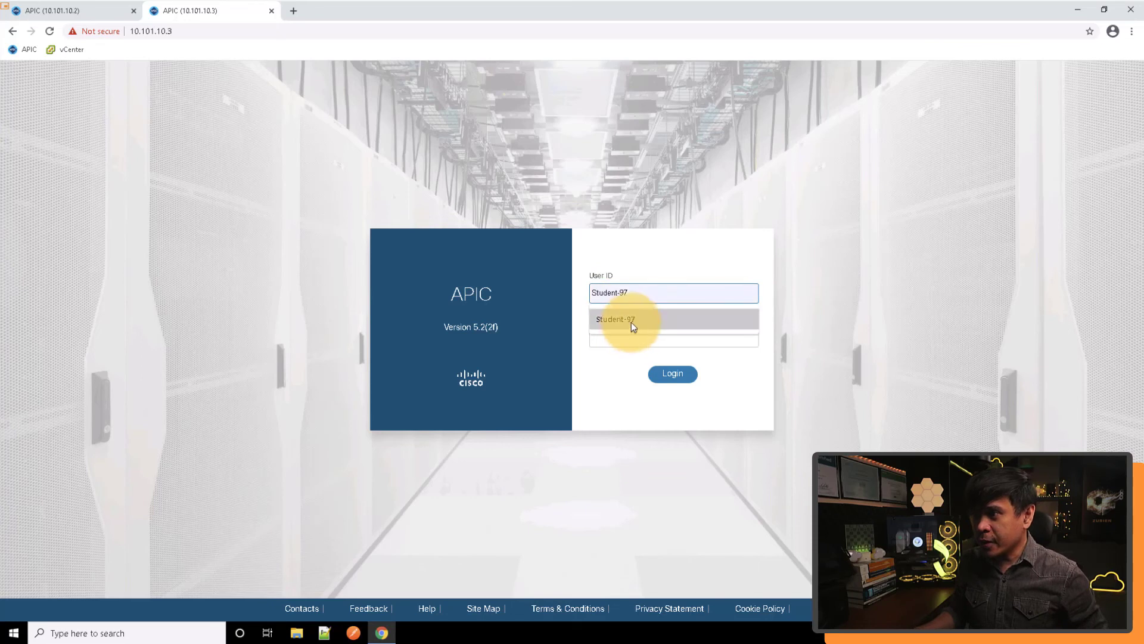
click(630, 321)
click(621, 343)
text(•••)
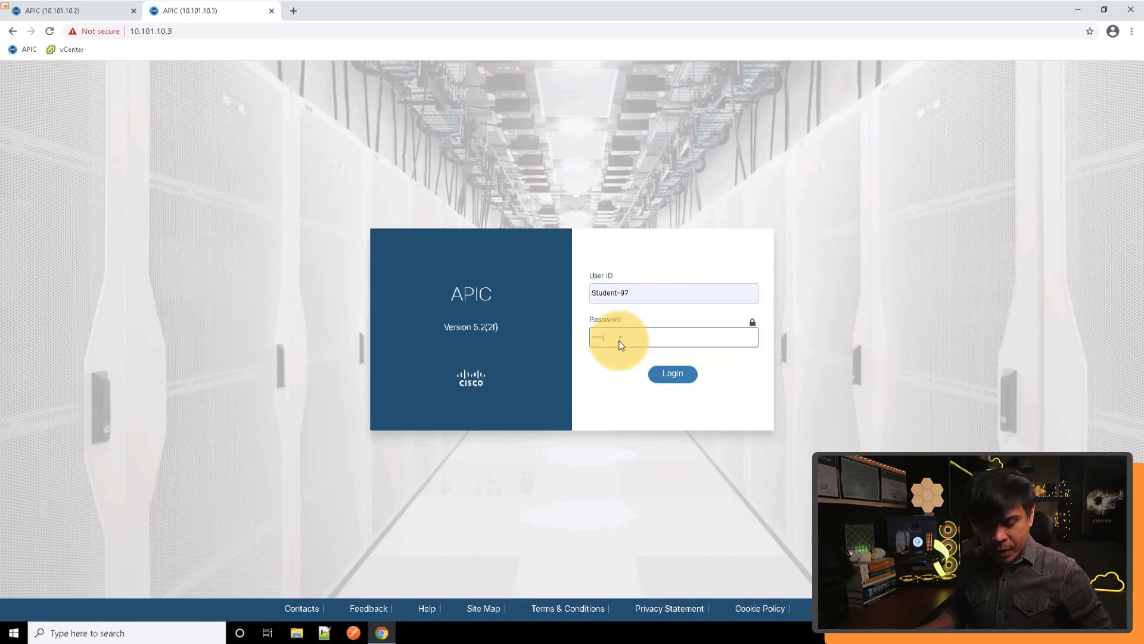
text(•••)
click(675, 379)
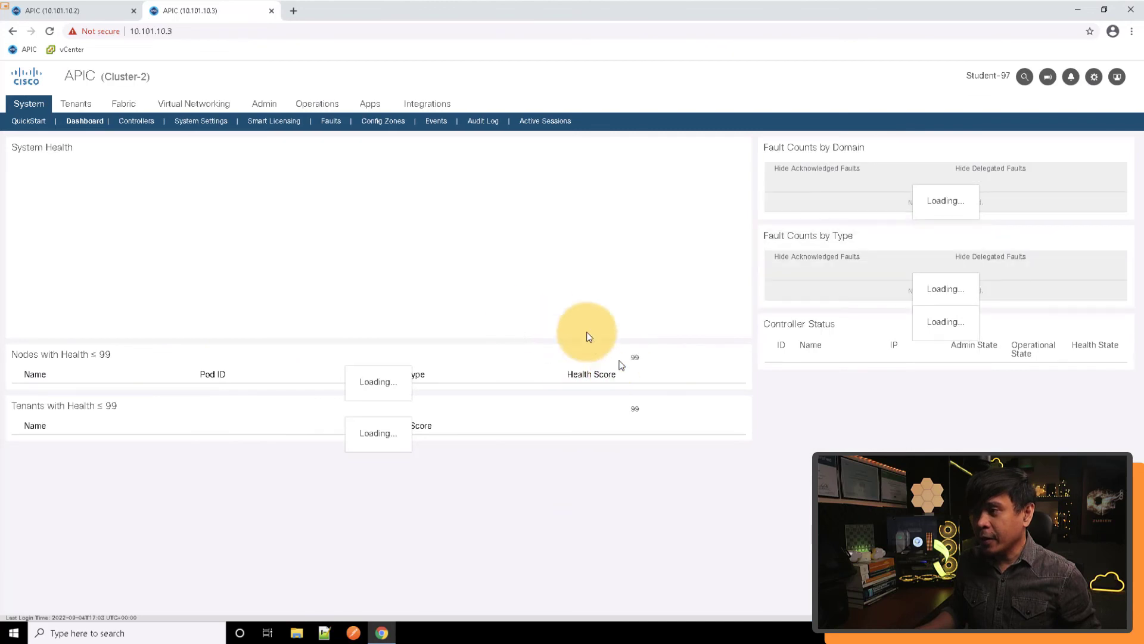
Return to the 10.101.10.2 session and highlight apic2's out-of-band gateway 10.101.10.254
click(99, 11)
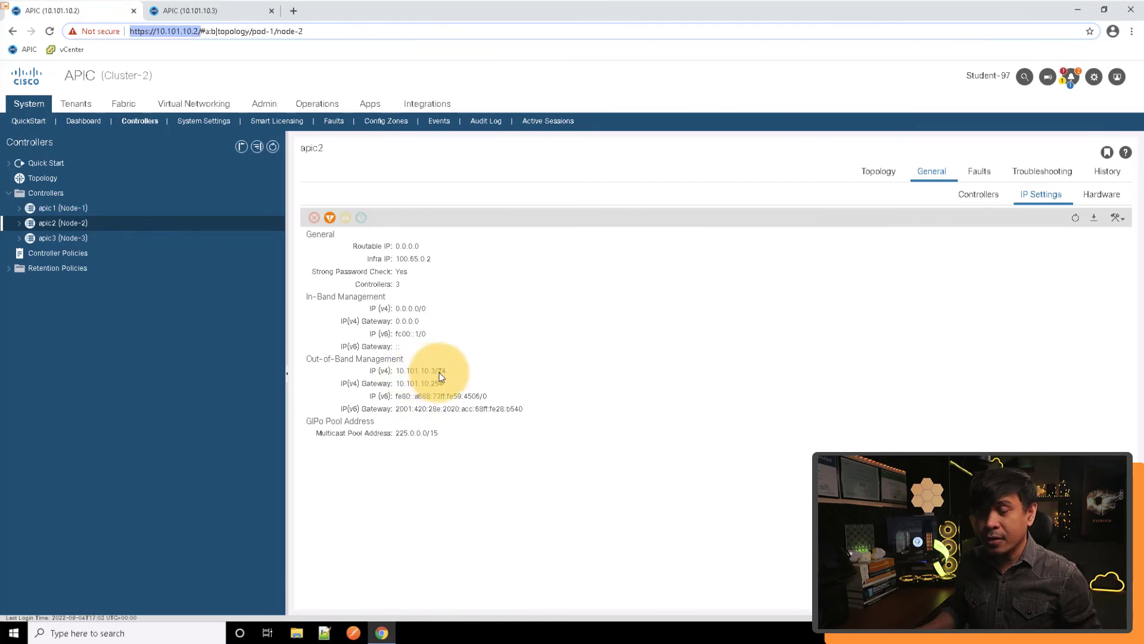
drag(395, 384, 453, 388)
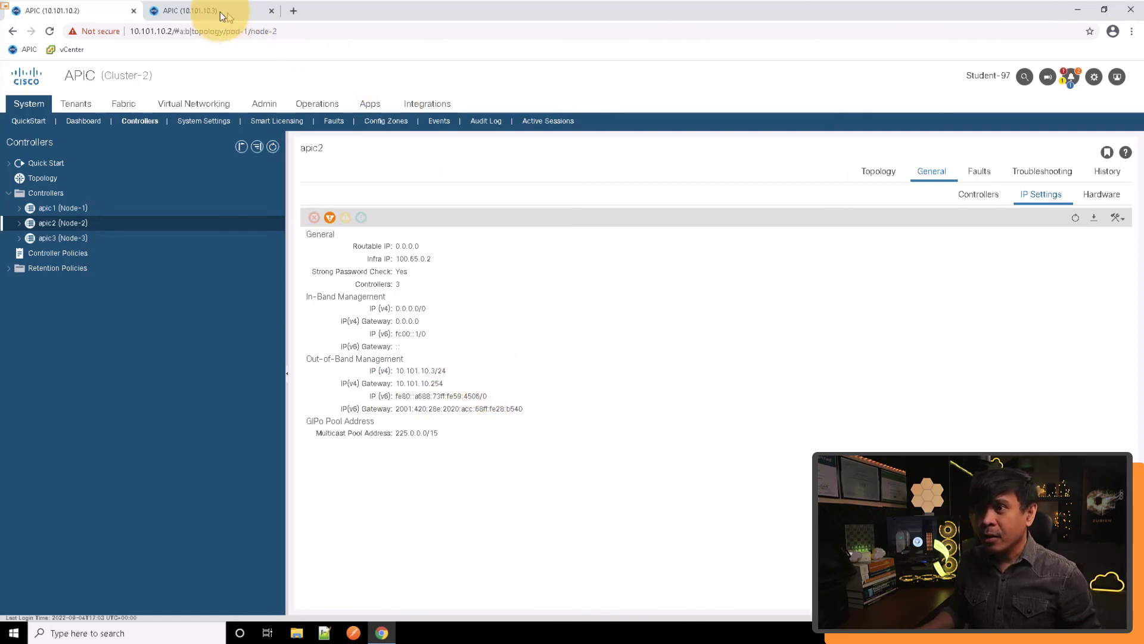
Switch to the 10.101.10.3 tab to view the loaded Cluster-2 dashboard
click(202, 11)
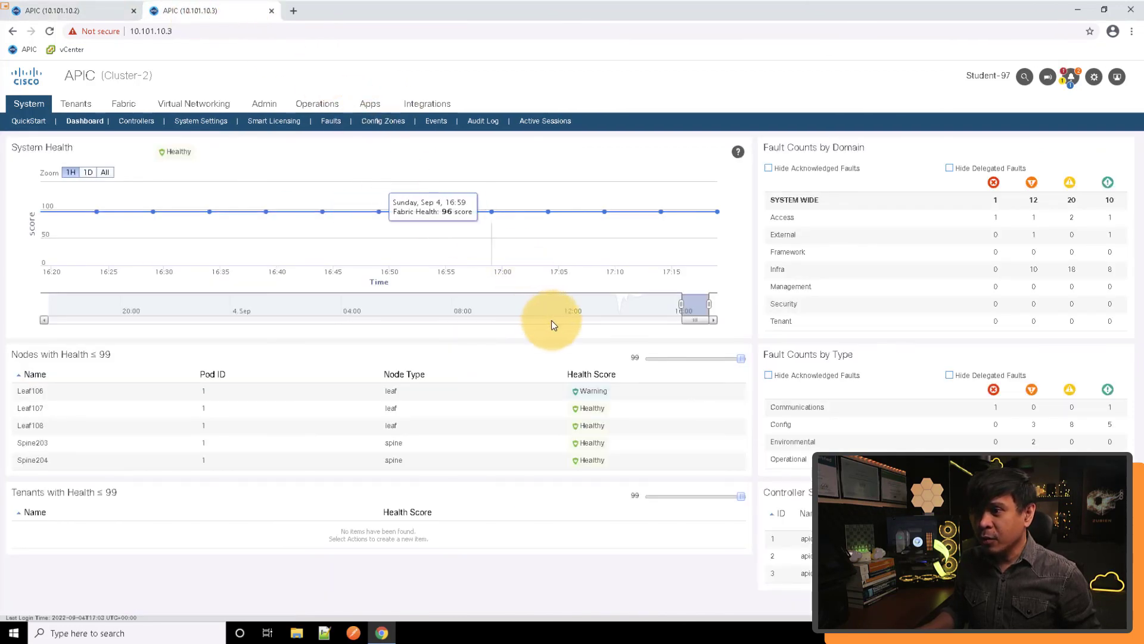